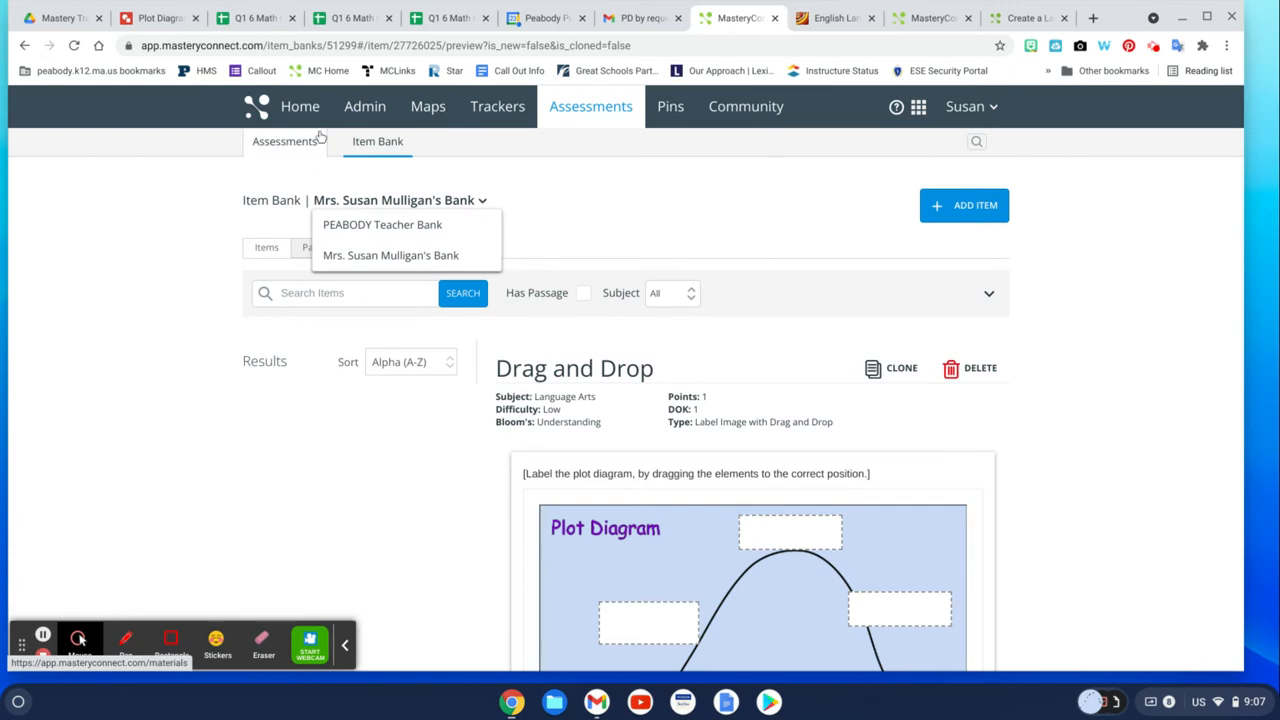
# Start creating a new assessment and set its subject to Language Arts.
pyautogui.click(285, 147)
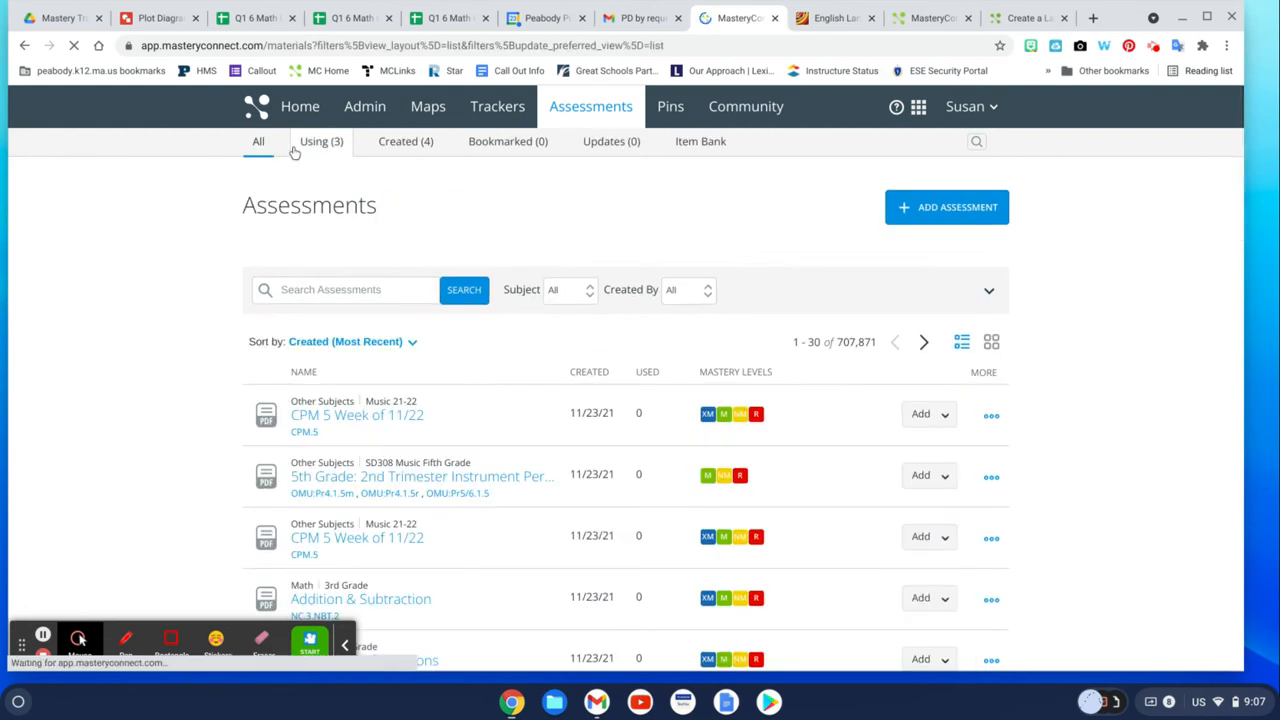
pyautogui.click(960, 212)
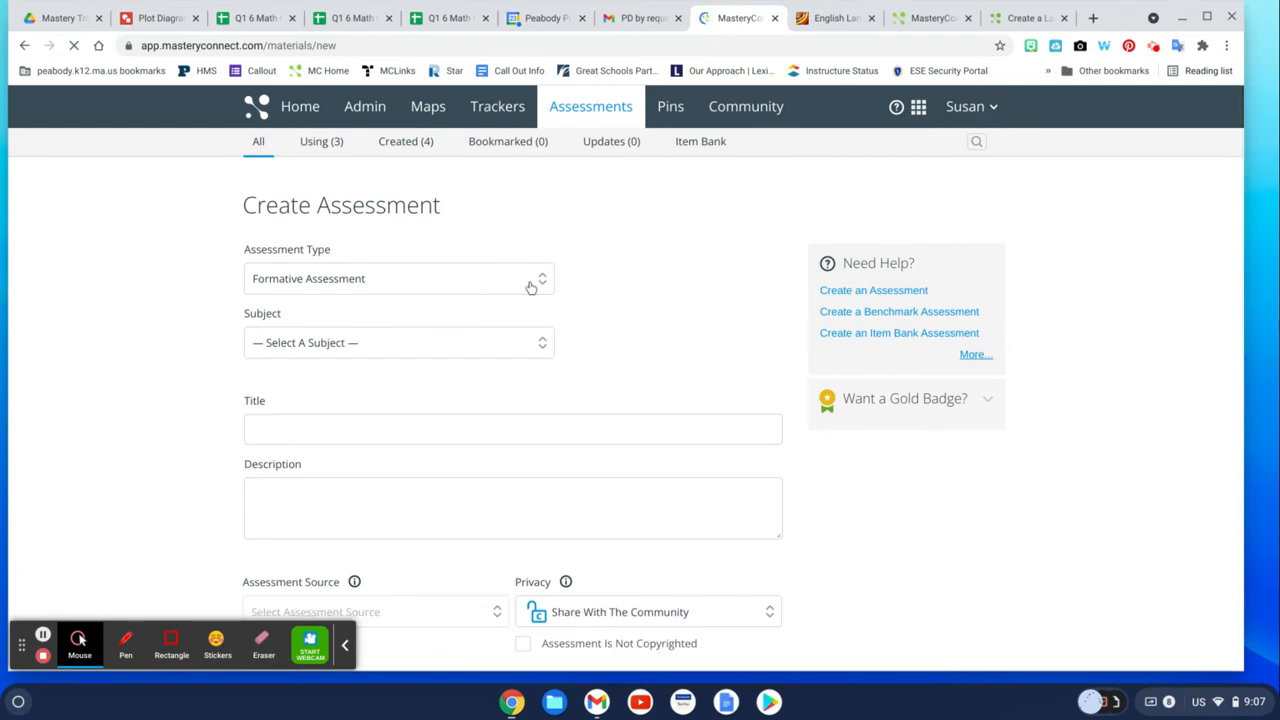
pyautogui.click(553, 355)
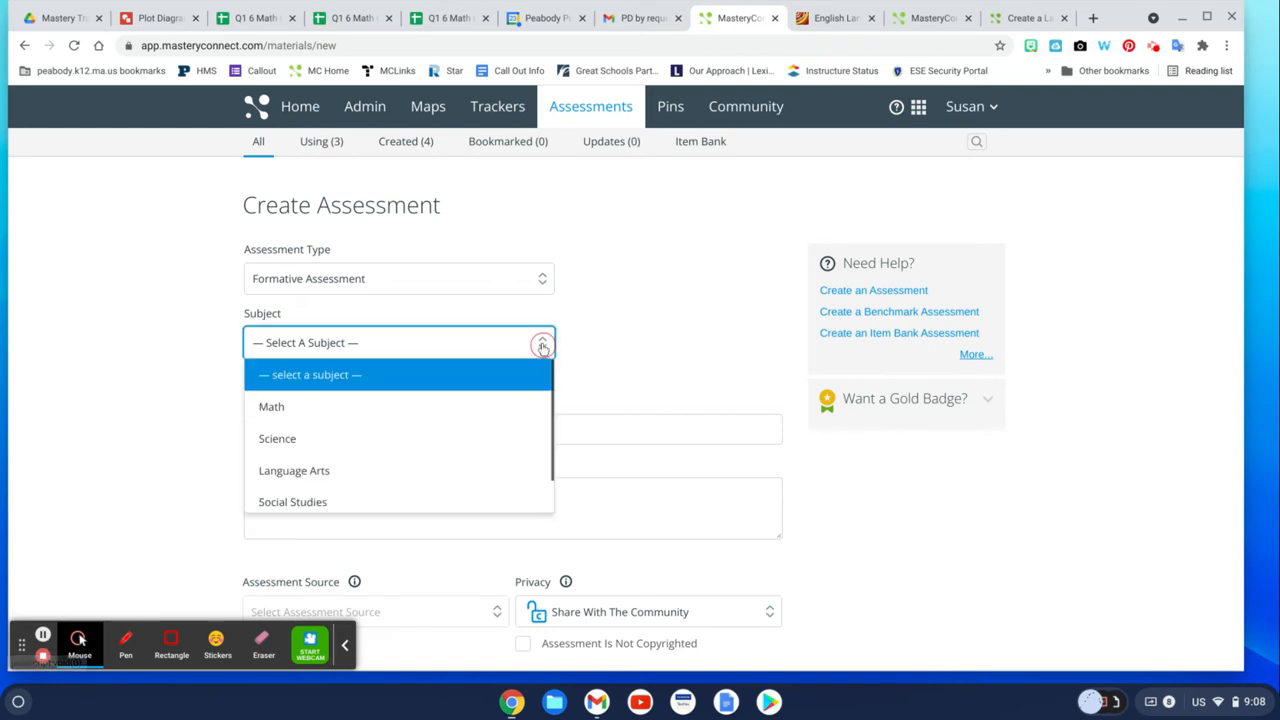
pyautogui.click(420, 470)
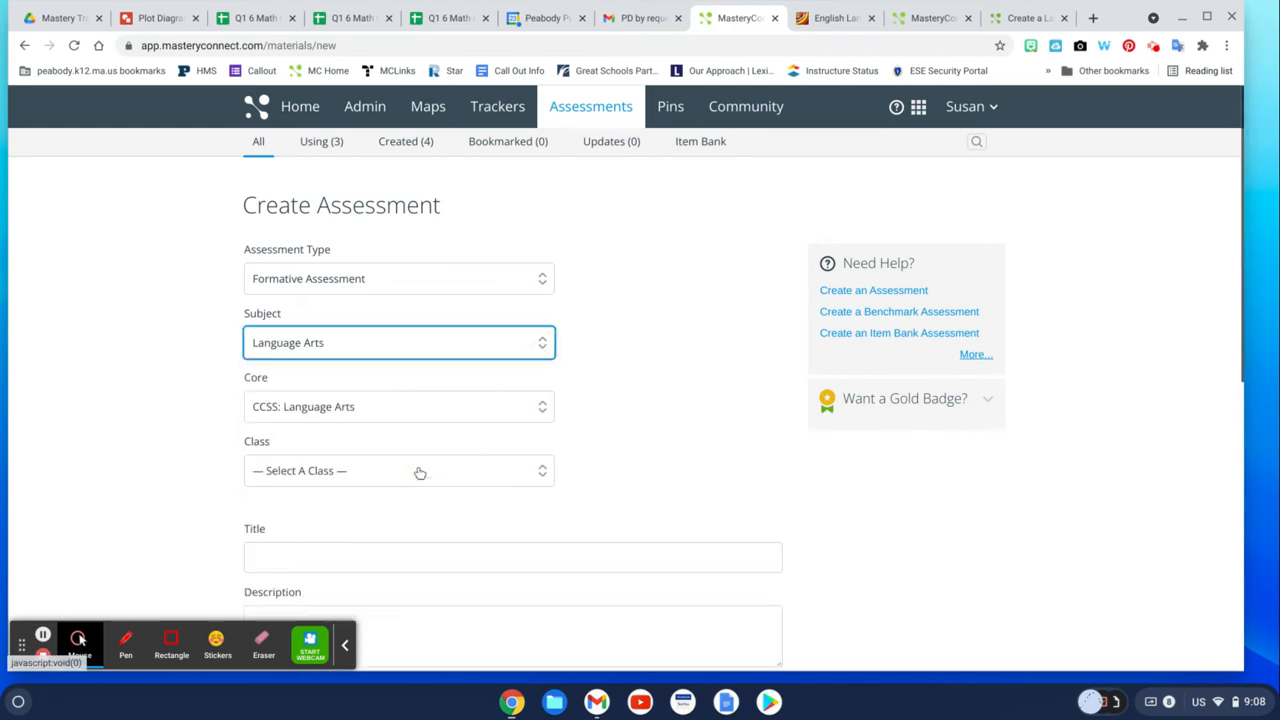
# Set the core to MA: Curriculum Framework: ELA And Literacy (2017).
pyautogui.click(542, 414)
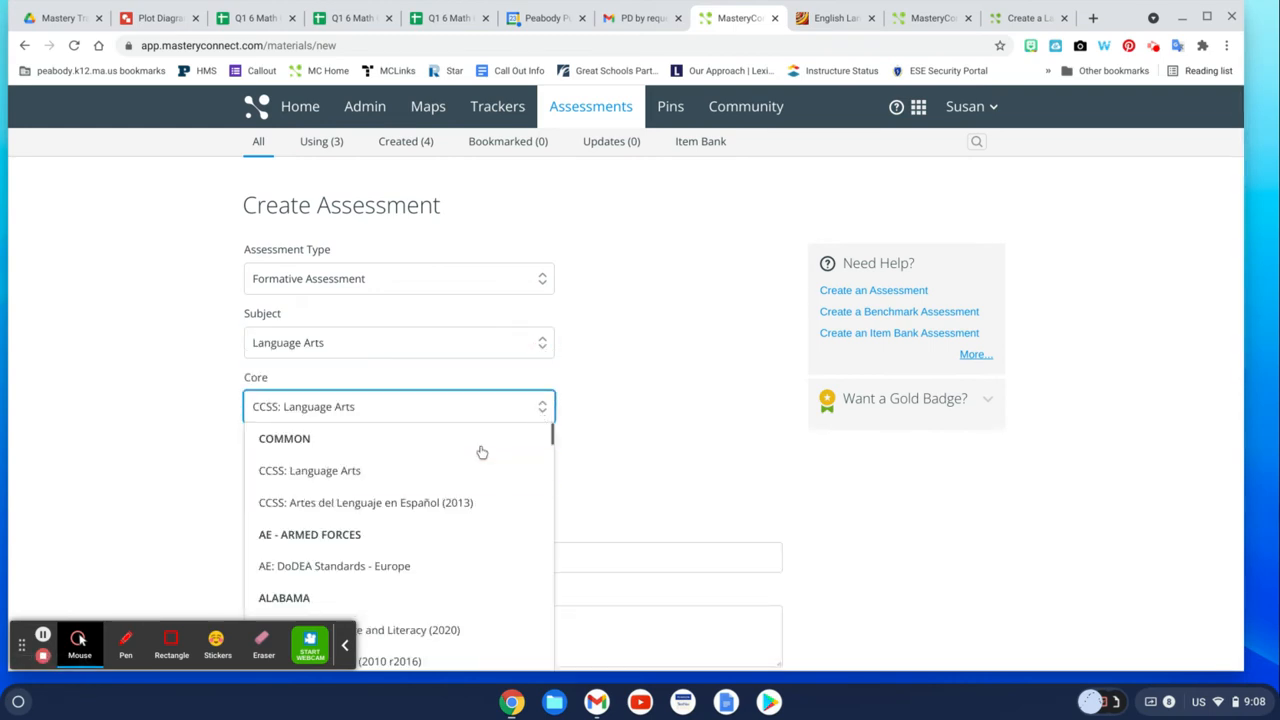
pyautogui.scroll(-10, 466, 476)
pyautogui.scroll(-10, 466, 478)
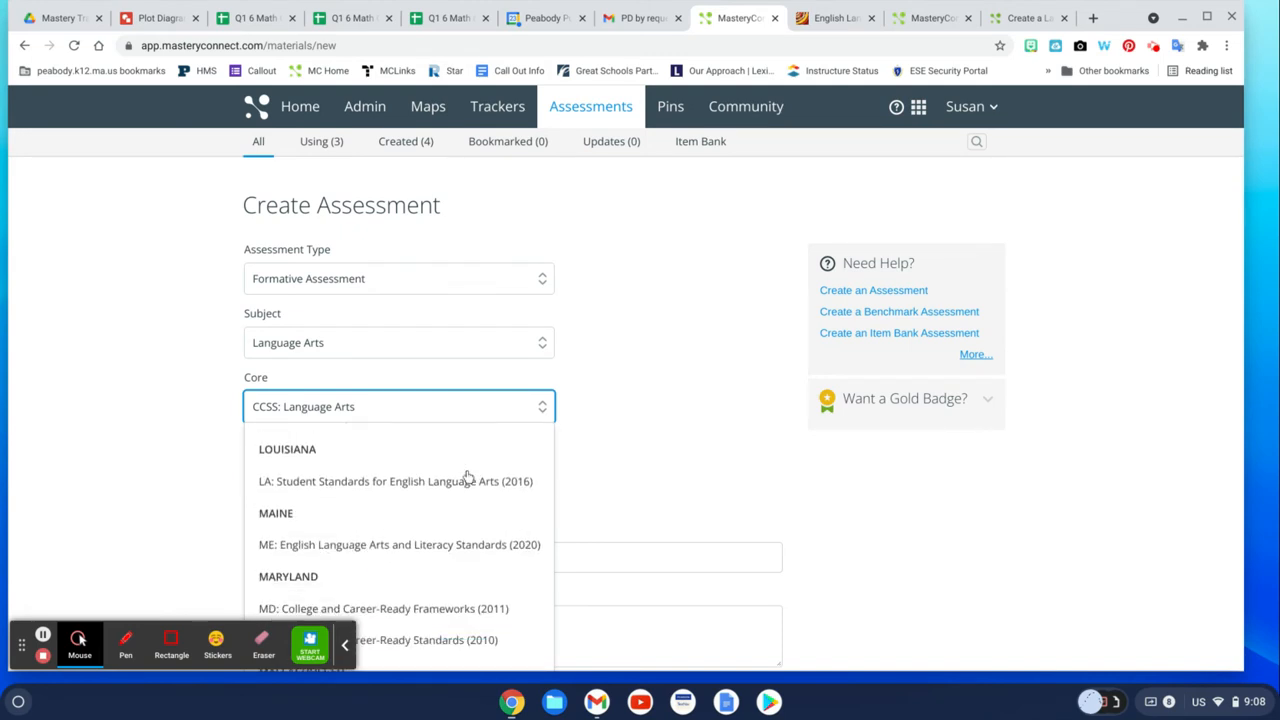
pyautogui.scroll(3, 435, 480)
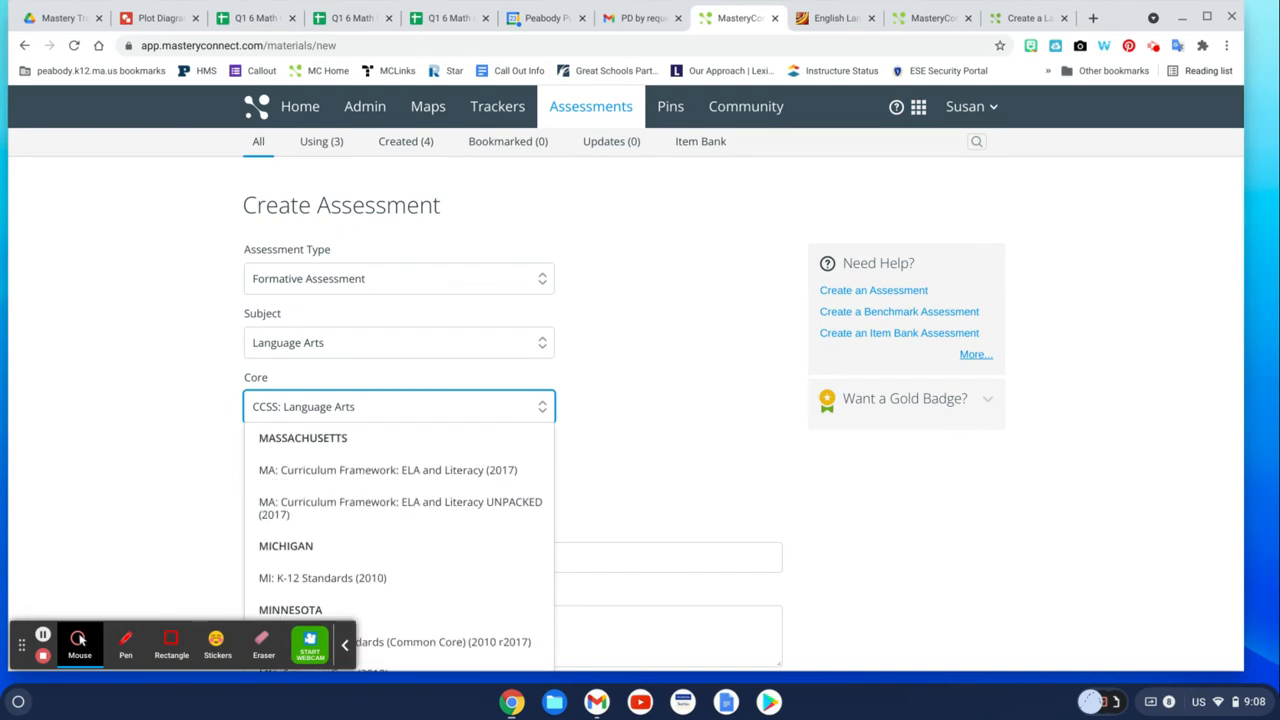
pyautogui.click(435, 483)
# Set the assessment's class to Grade 8.
pyautogui.scroll(-3, 518, 352)
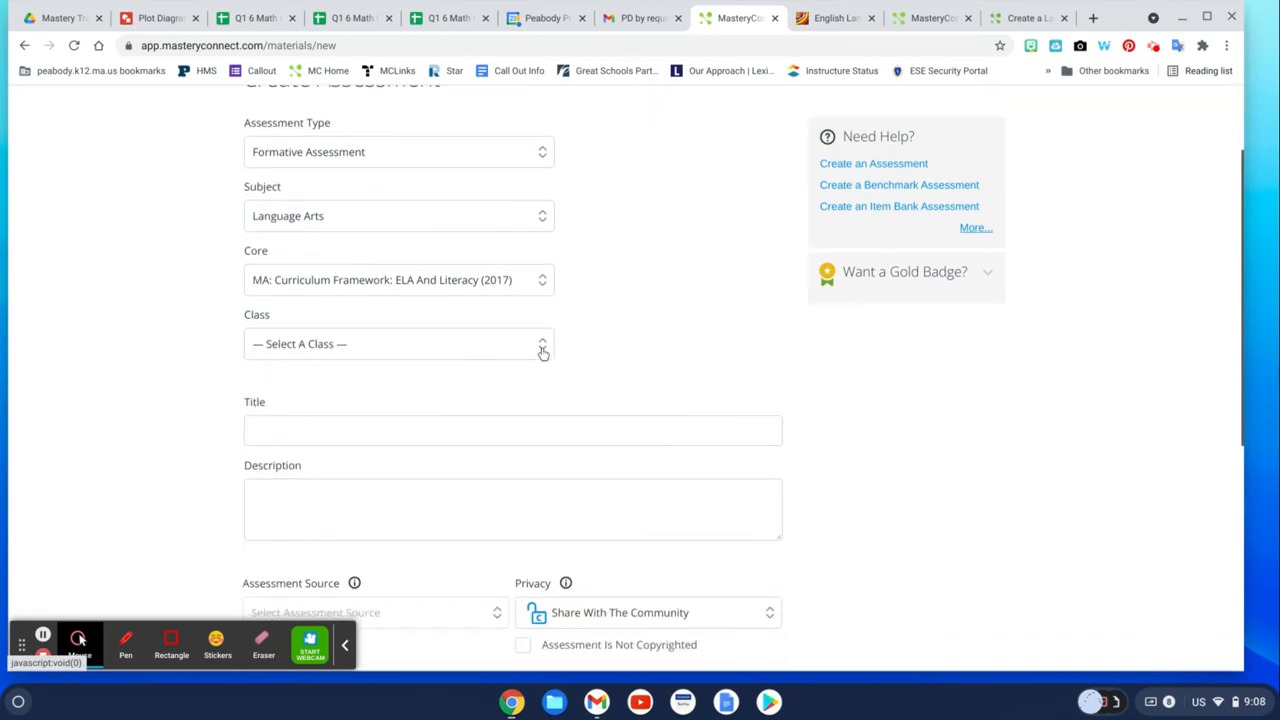
pyautogui.click(543, 350)
pyautogui.scroll(-1, 511, 435)
pyautogui.scroll(-7, 511, 435)
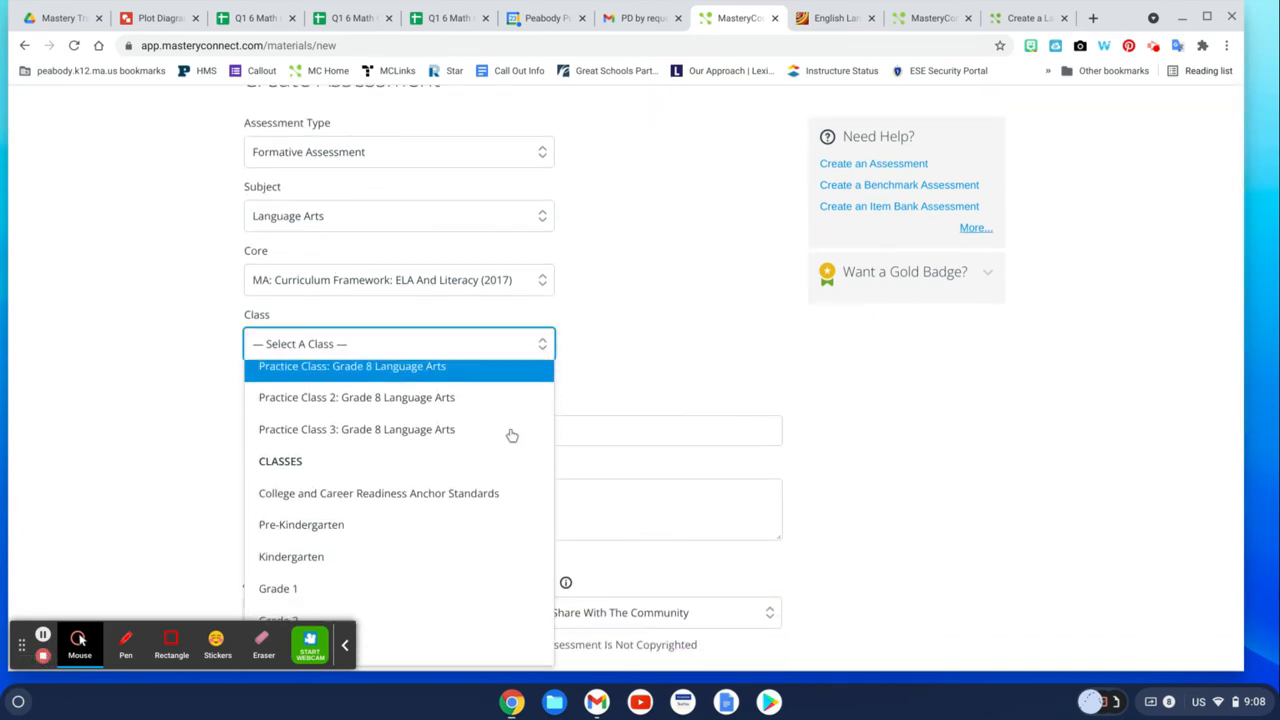
pyautogui.click(365, 480)
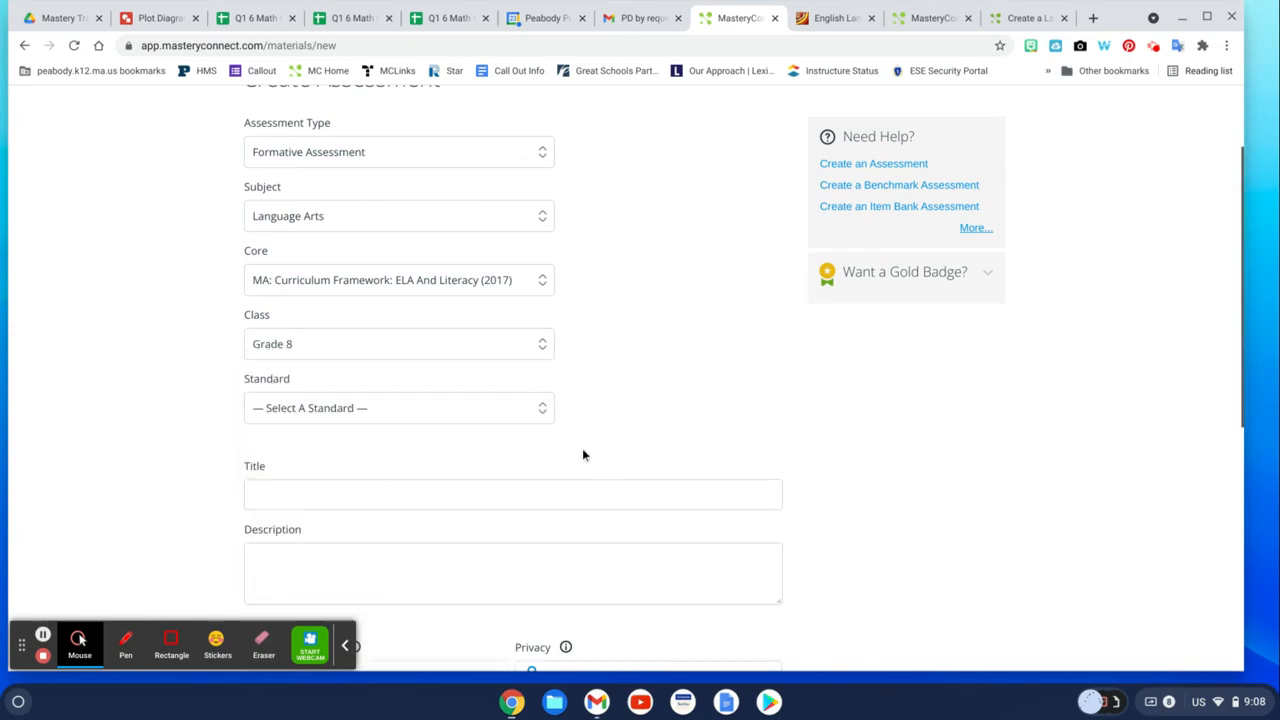
# Select standard 8.W.3 for the assessment.
pyautogui.click(544, 411)
pyautogui.scroll(-3, 501, 466)
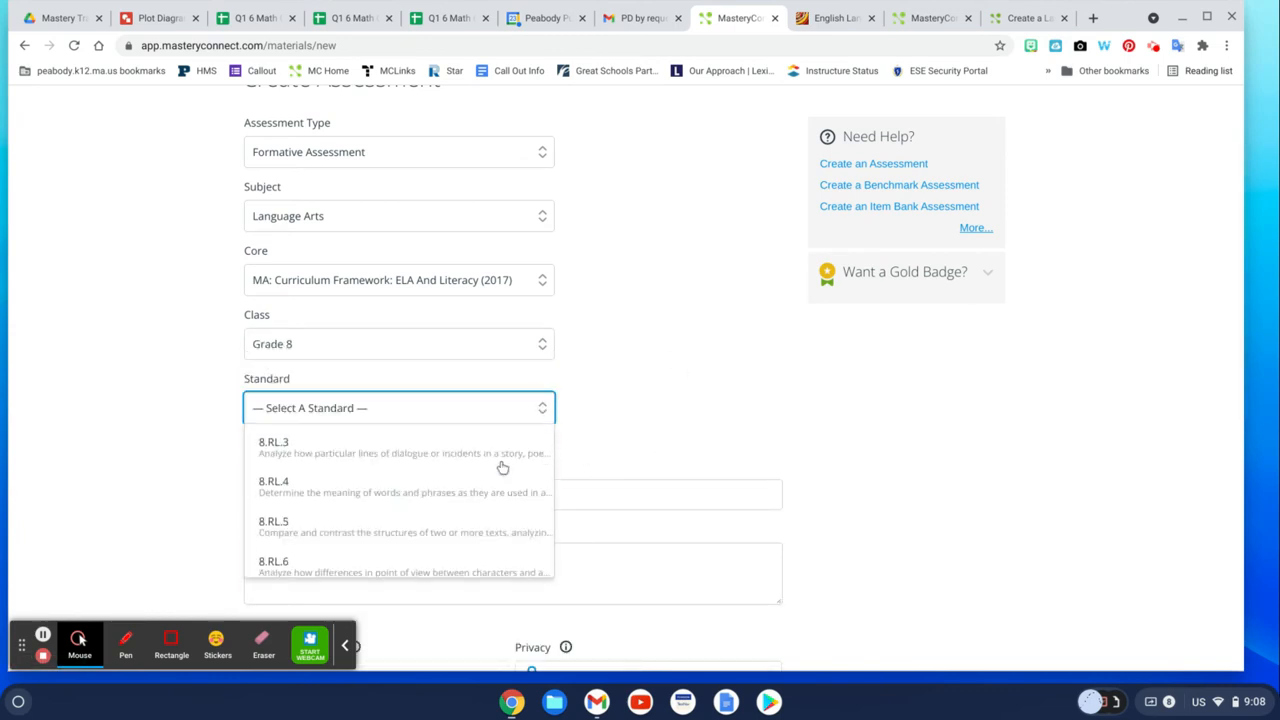
pyautogui.scroll(-5, 502, 467)
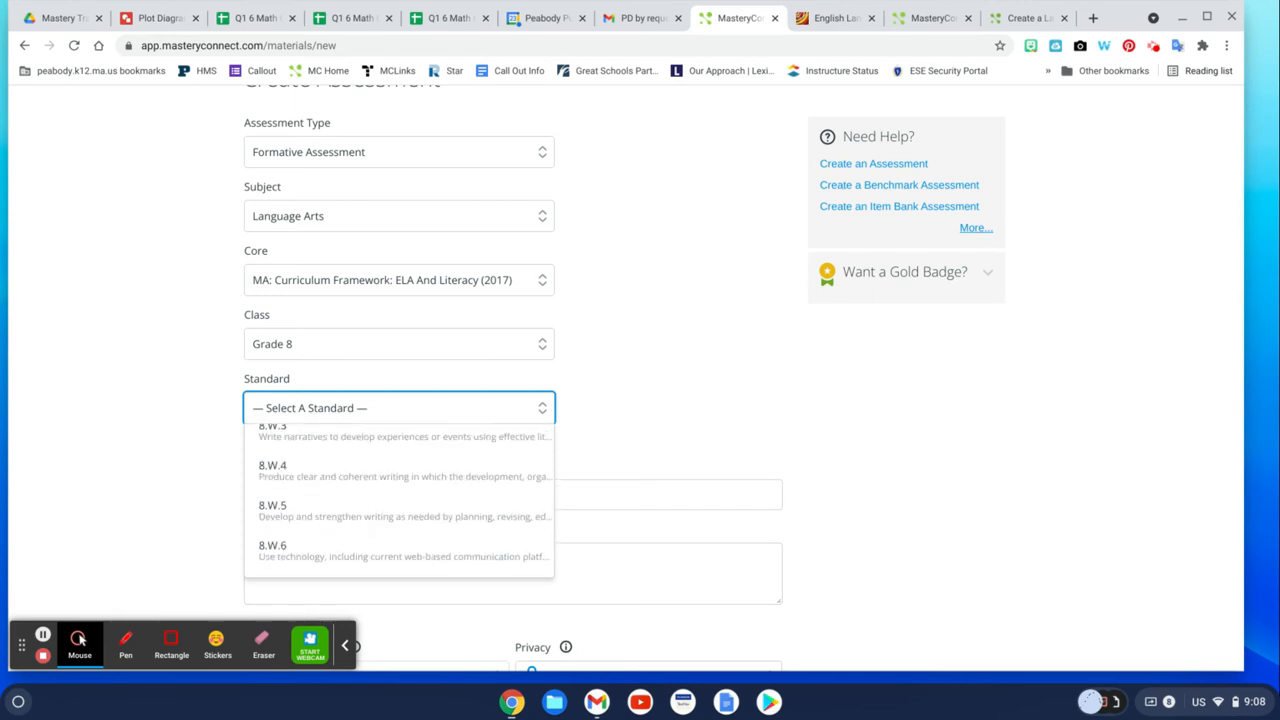
pyautogui.scroll(1, 477, 477)
pyautogui.click(334, 452)
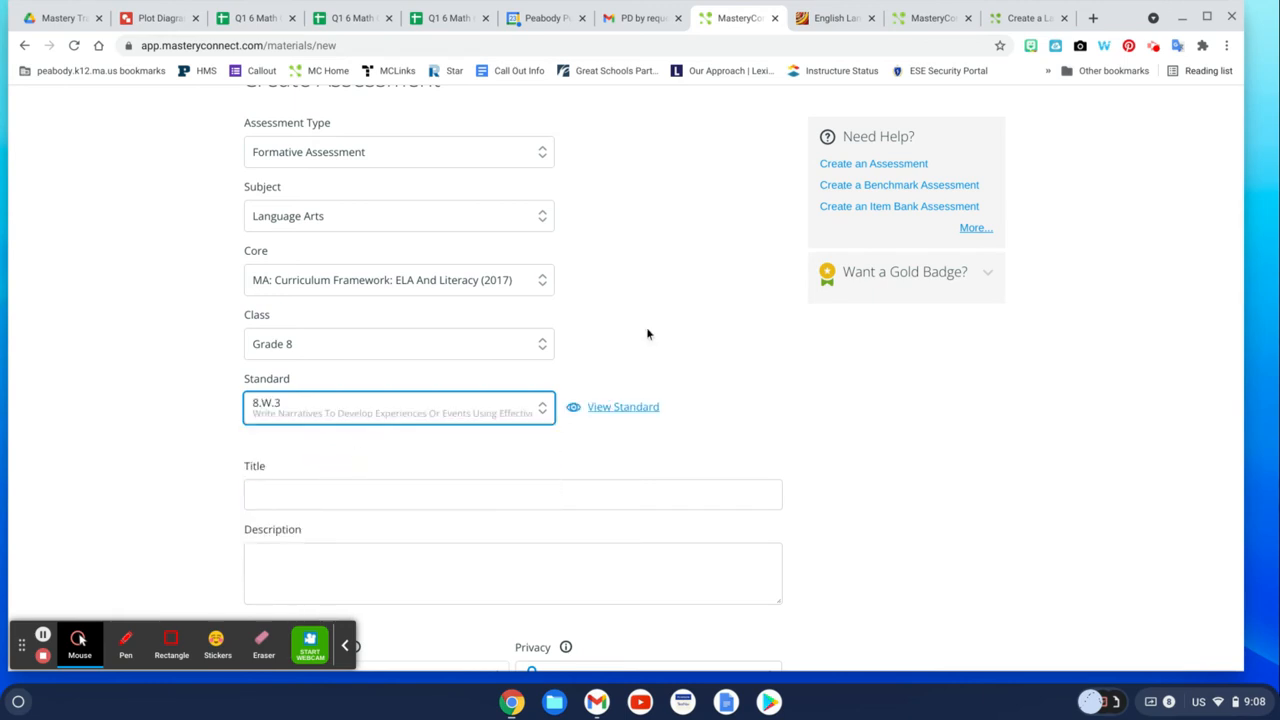
# Title the assessment Drag and Drop and give it the description Drag and Drop Example.
pyautogui.scroll(-3, 646, 327)
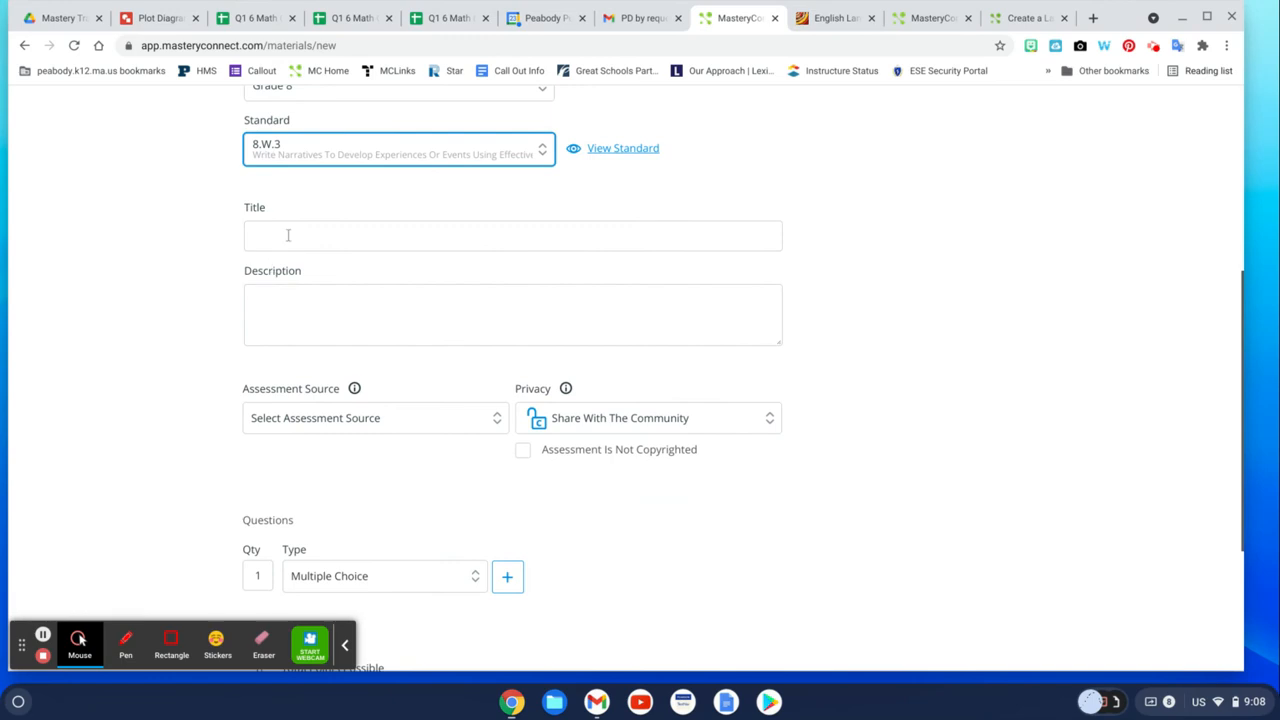
pyautogui.click(287, 235)
pyautogui.write('DRag and D')
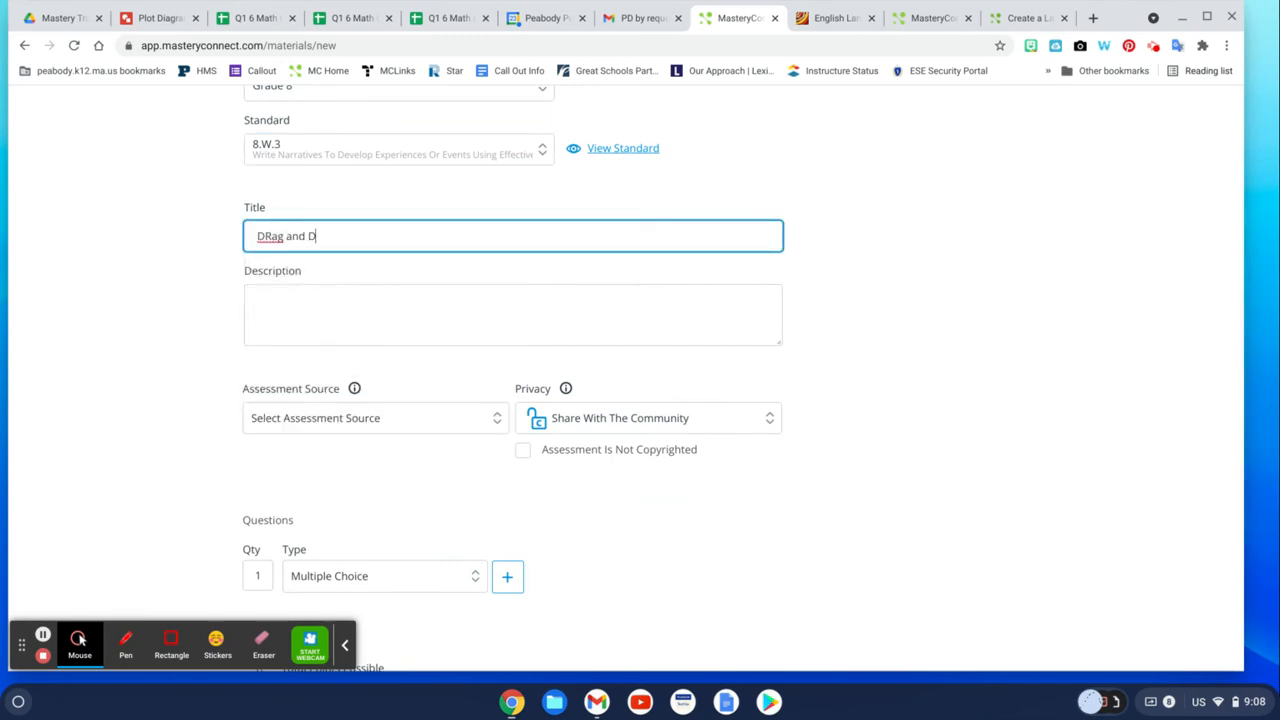
pyautogui.write('rop')
pyautogui.click(272, 234)
pyautogui.press('BackSpace')
pyautogui.write('r')
pyautogui.click(284, 297)
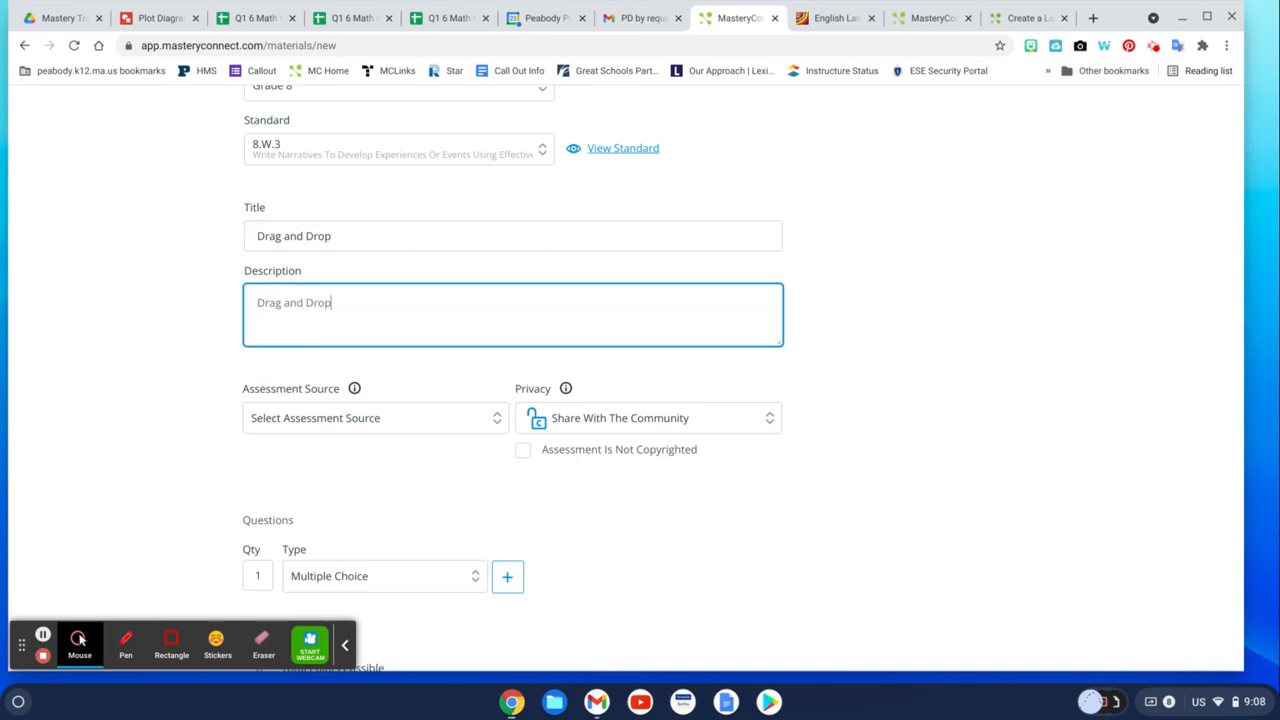
pyautogui.write('Drag and Drop Example')
# Set the assessment source to the teacher's own item bank and add the Drag And Drop item.
pyautogui.click(500, 427)
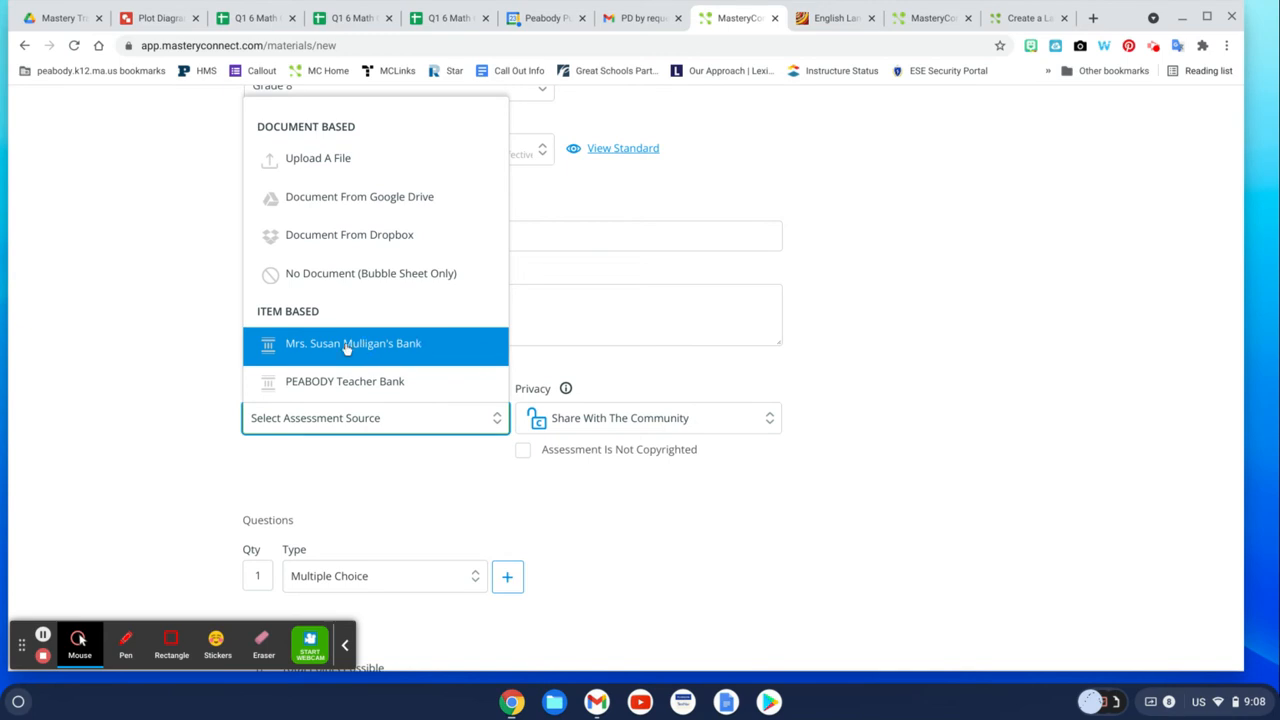
pyautogui.click(347, 345)
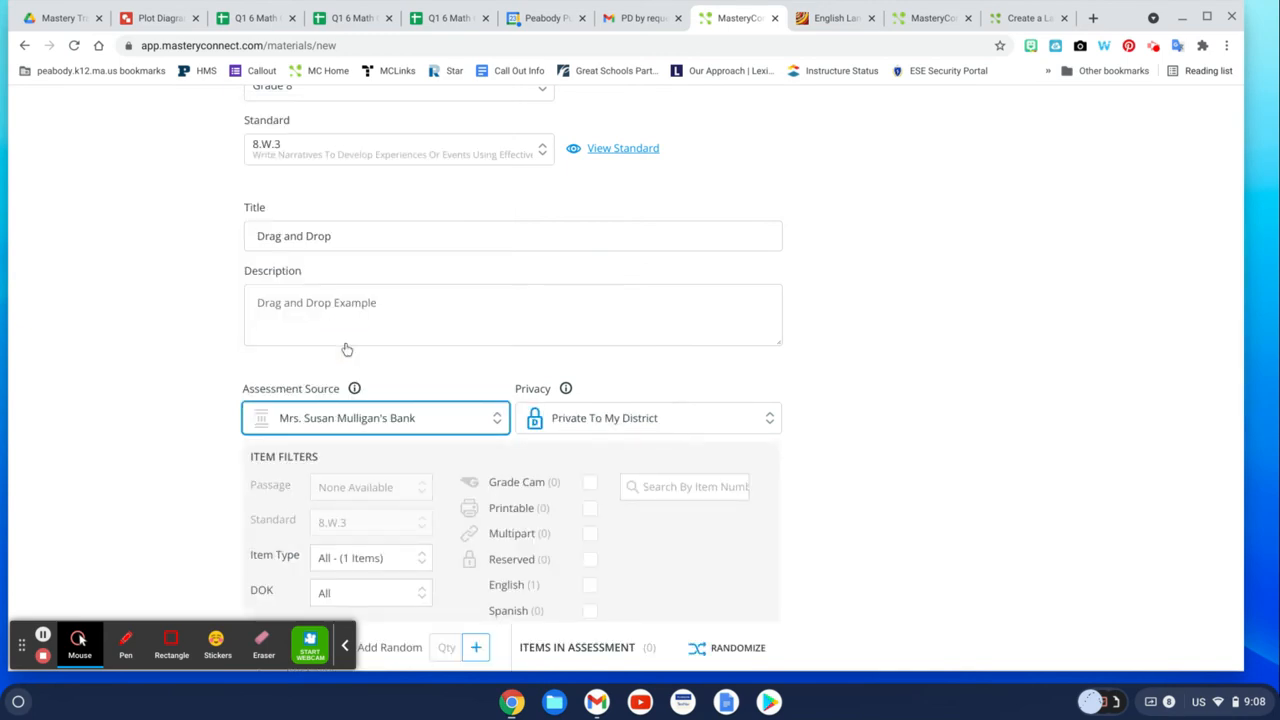
pyautogui.scroll(-3, 346, 349)
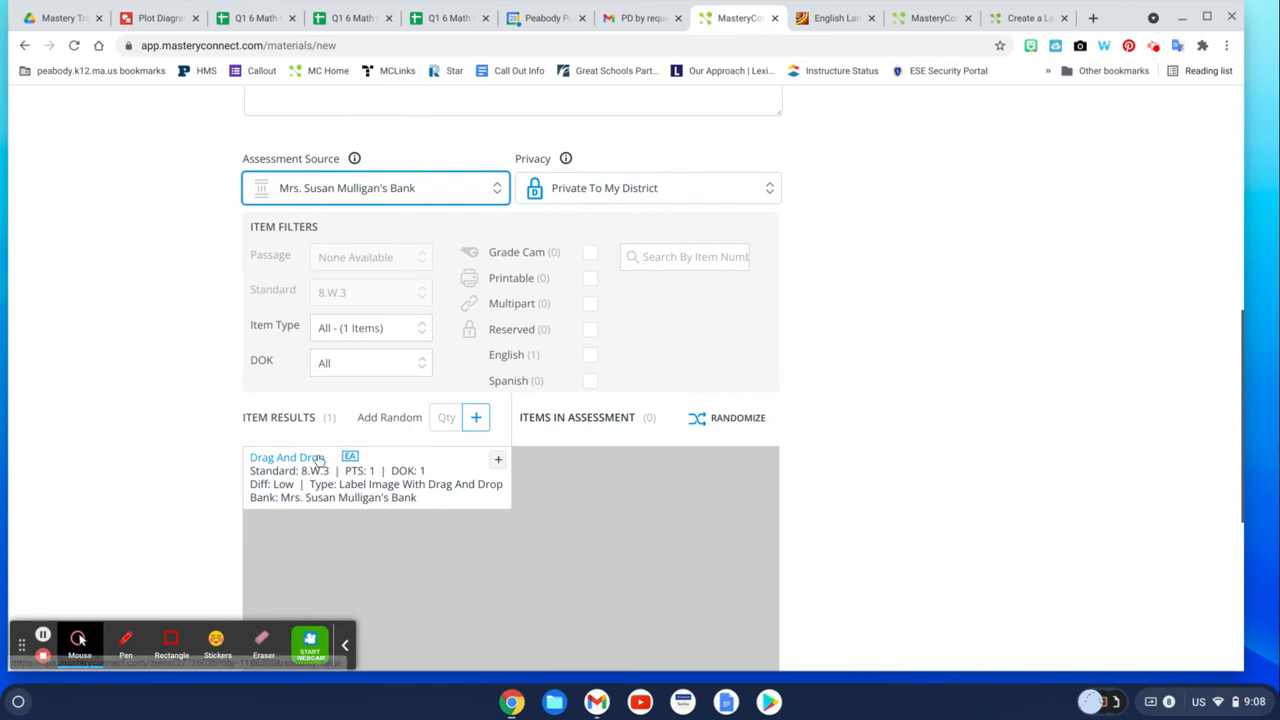
pyautogui.click(498, 461)
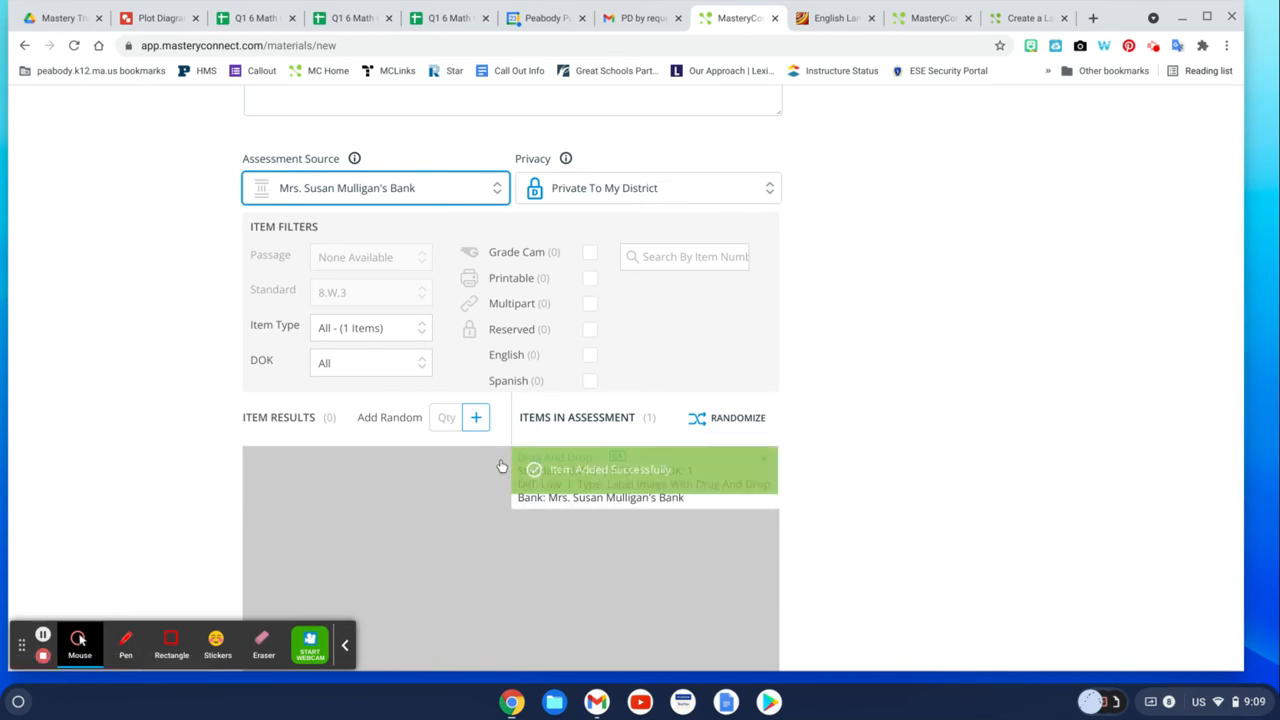
# Set the Mastery score to 1.
pyautogui.scroll(-5, 502, 466)
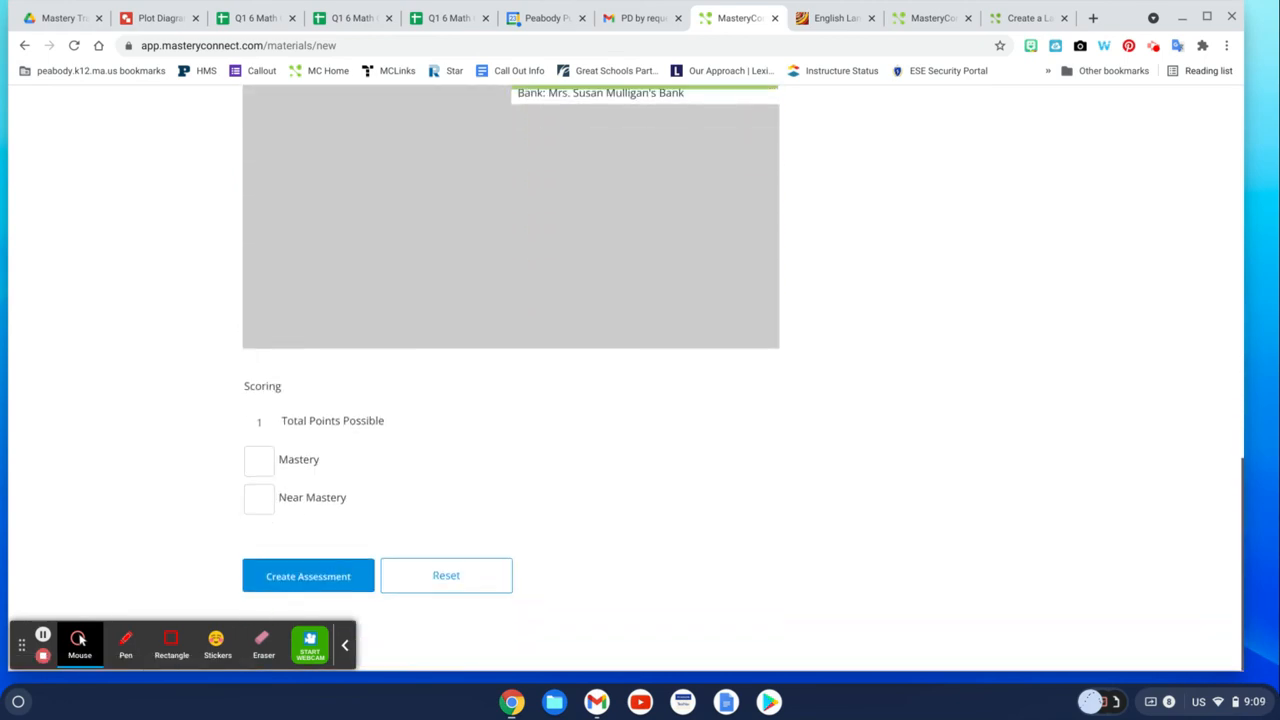
pyautogui.click(259, 459)
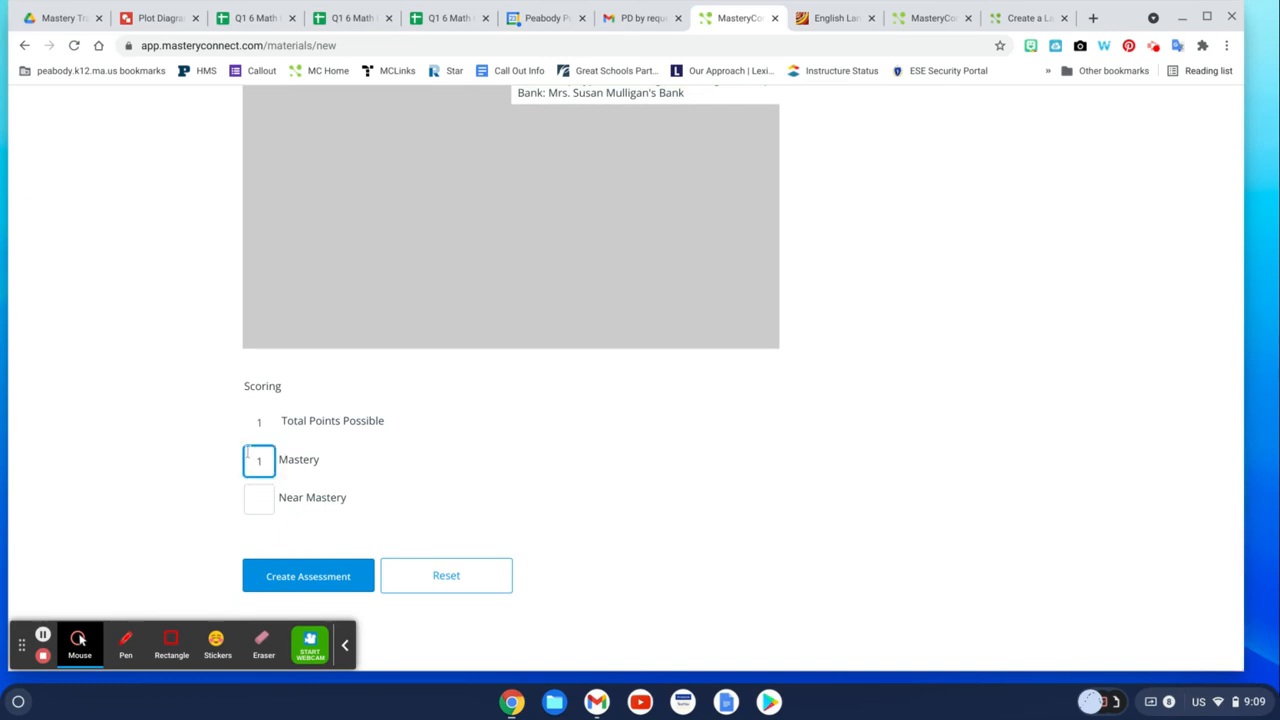
# Review the assessment form settings and the item added to the assessment.
pyautogui.scroll(5, 470, 411)
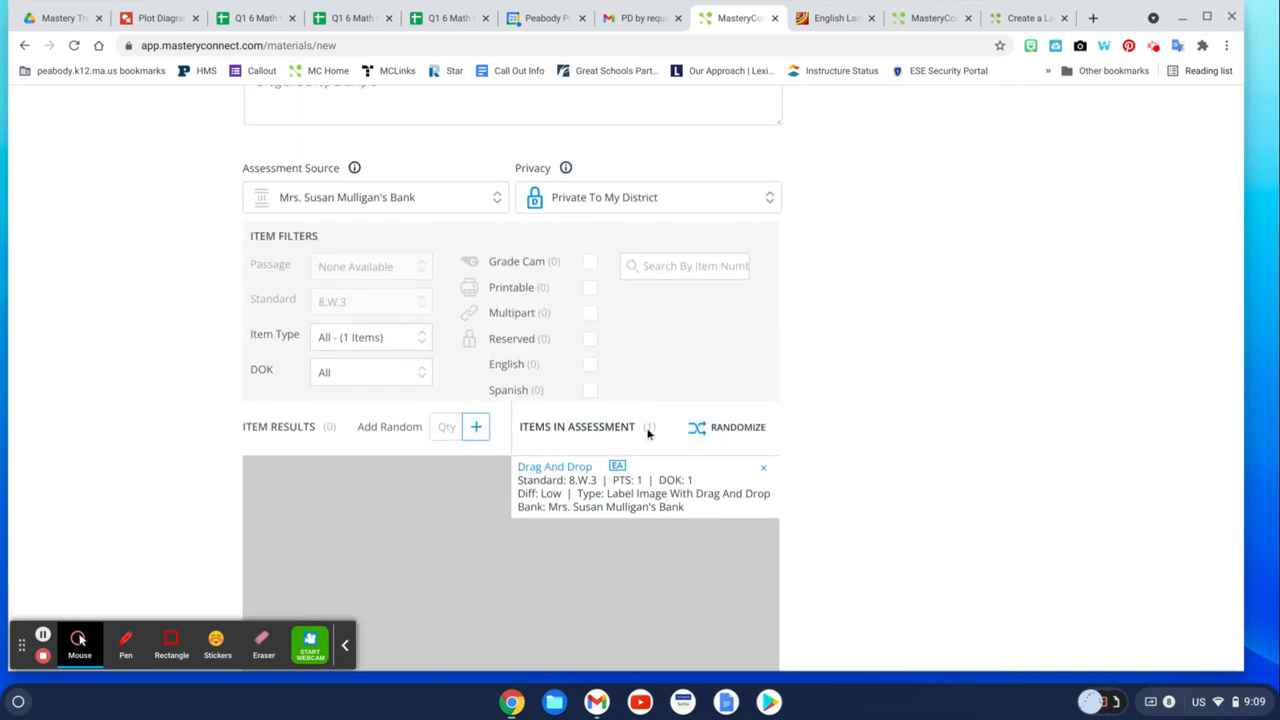
pyautogui.scroll(3, 797, 340)
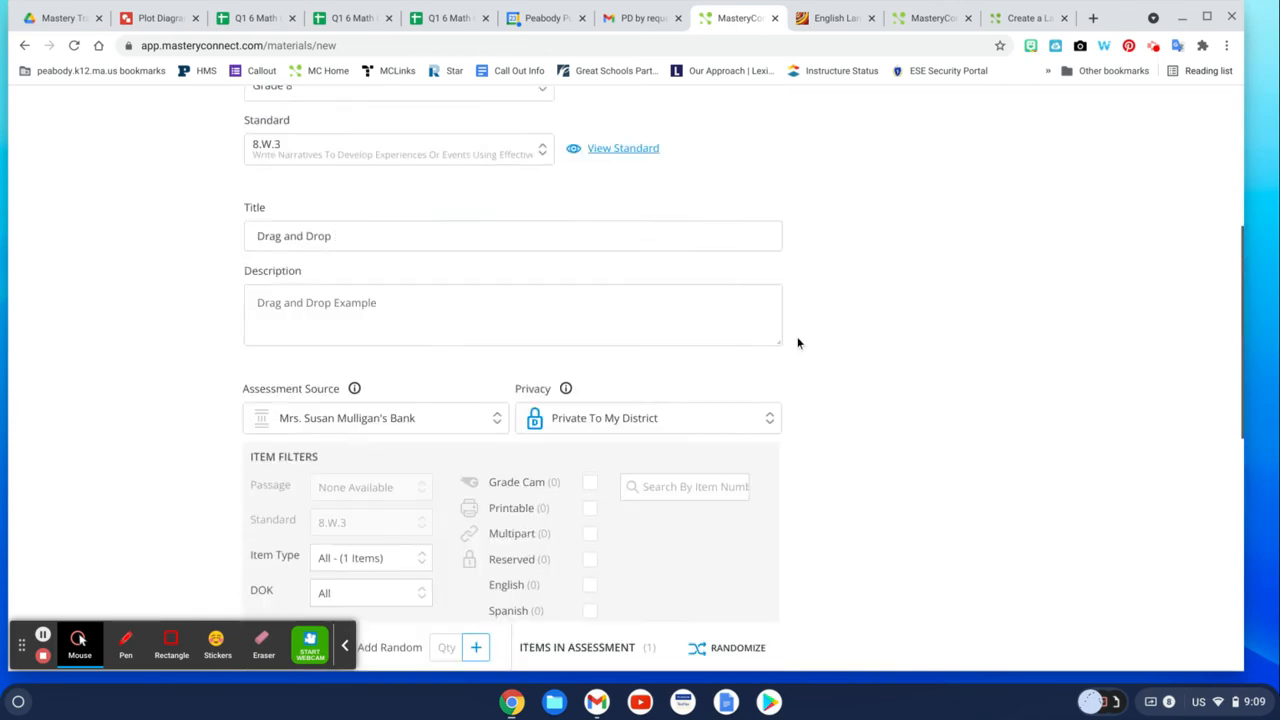
pyautogui.scroll(-5, 797, 343)
pyautogui.scroll(-3, 797, 343)
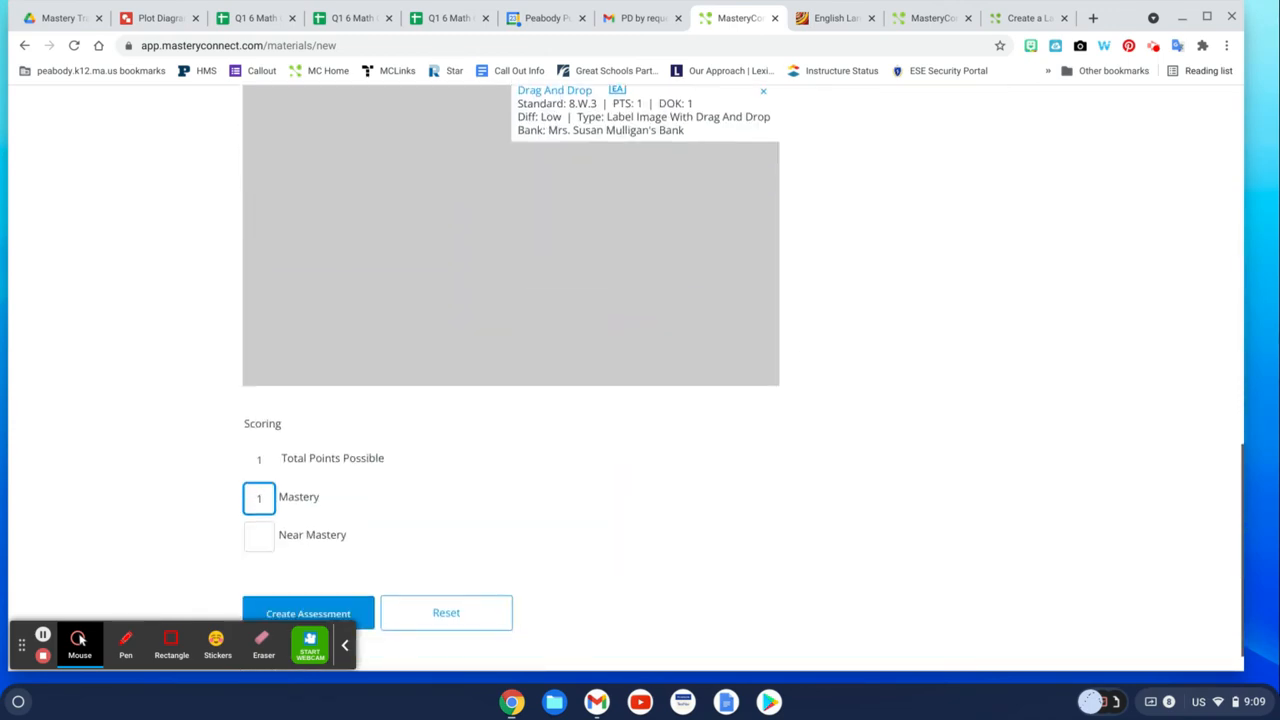
pyautogui.scroll(10, 797, 343)
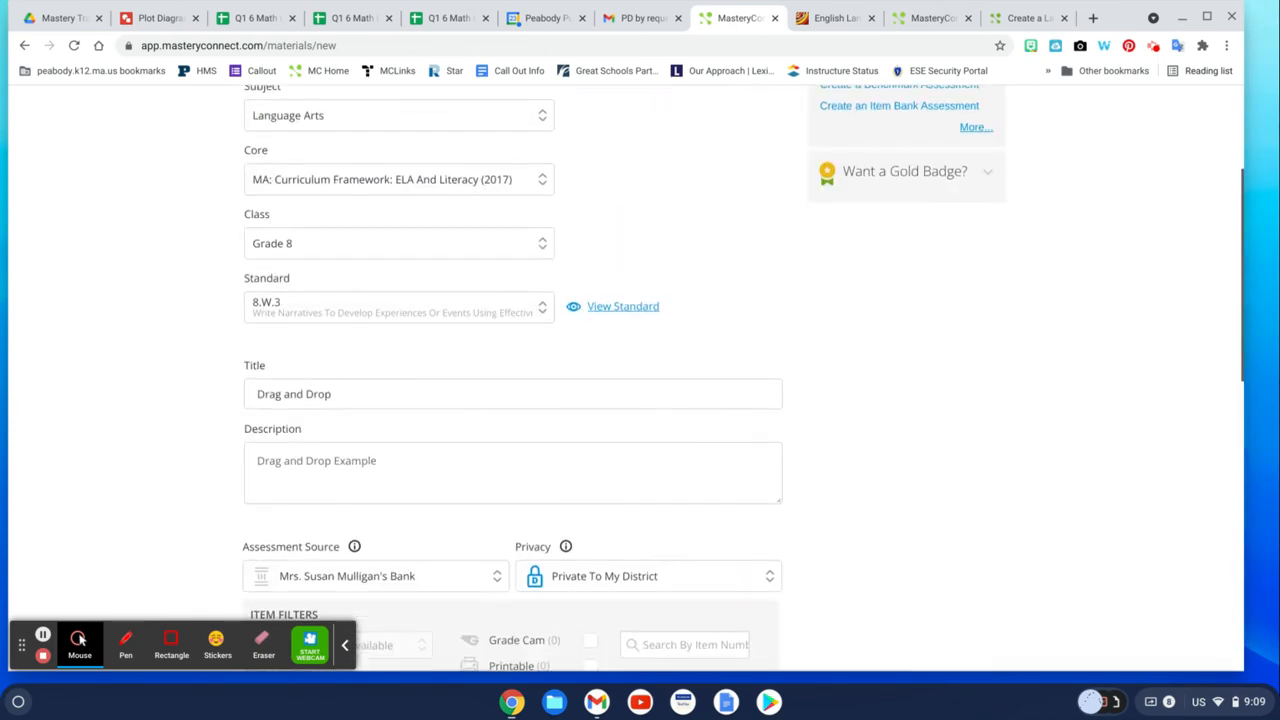
pyautogui.scroll(-4, 797, 343)
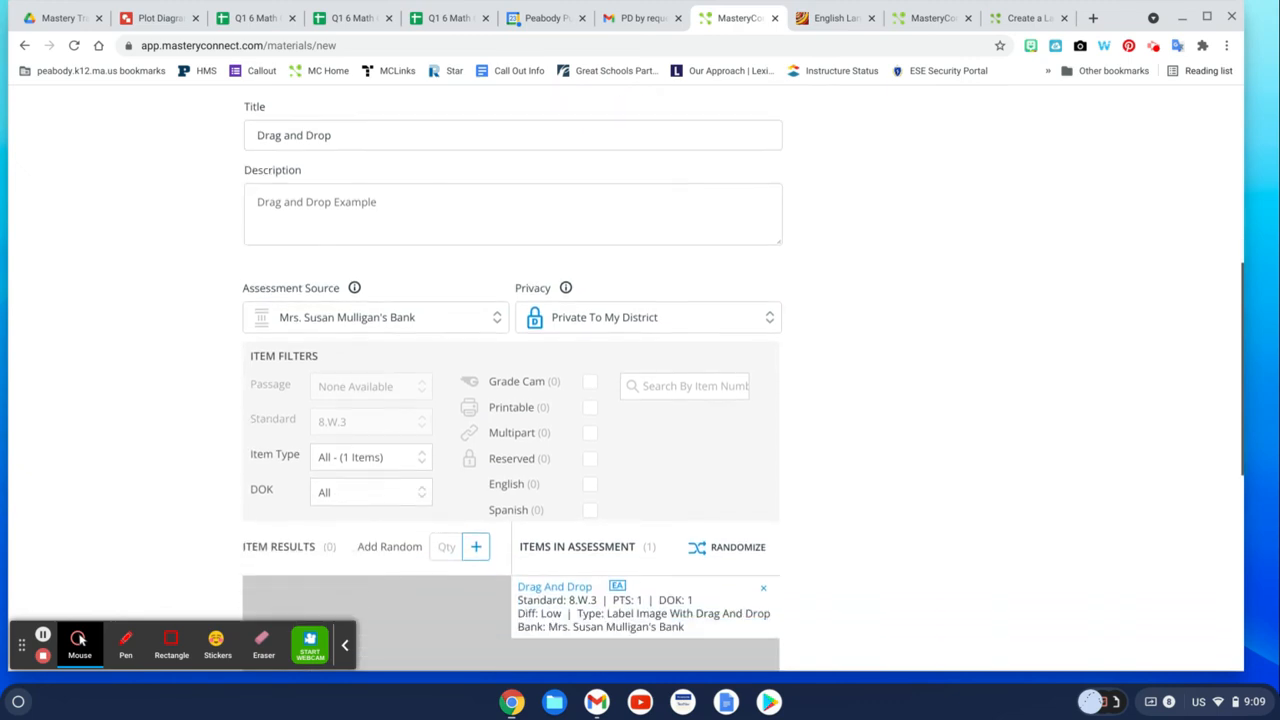
pyautogui.scroll(-1, 797, 343)
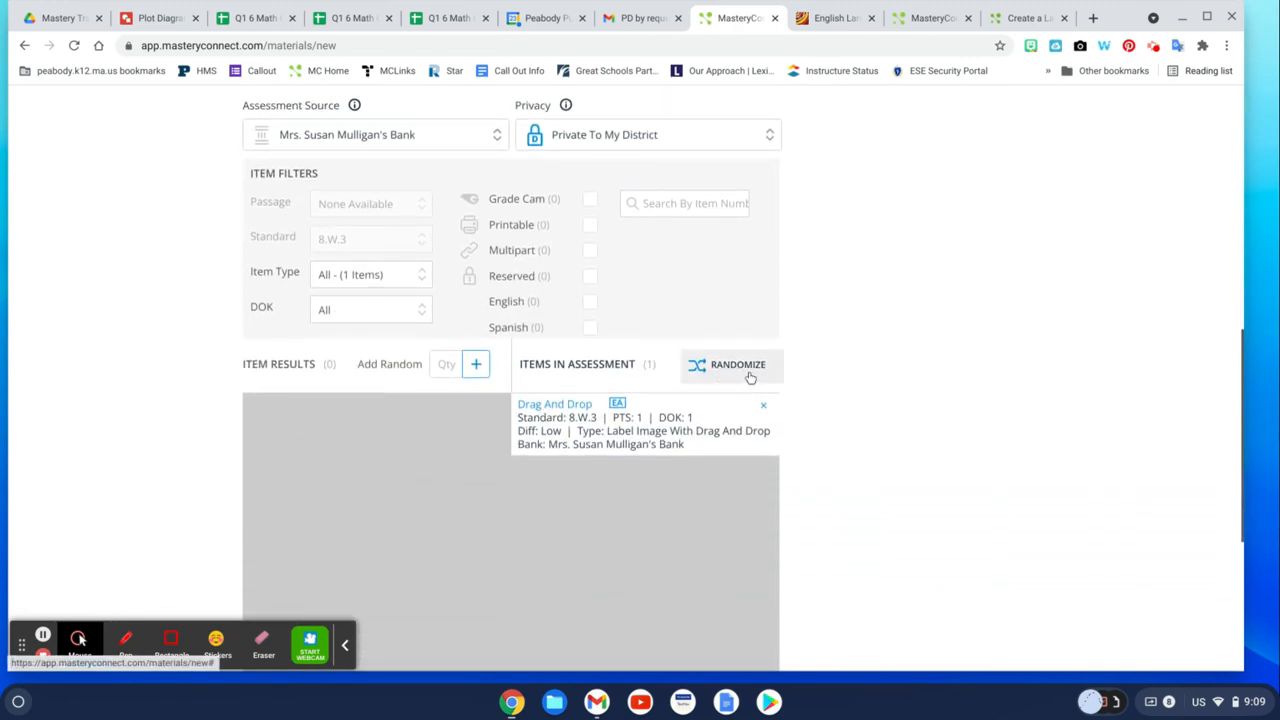
pyautogui.scroll(-3, 752, 377)
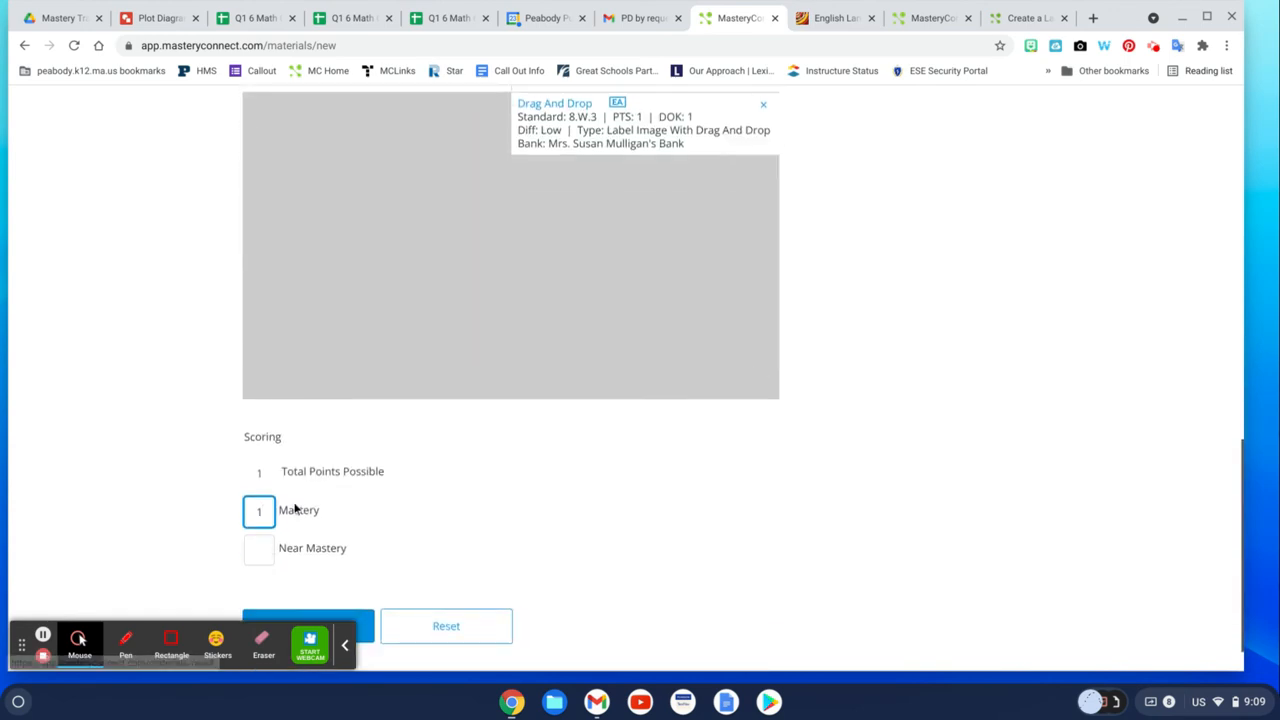
# Set the Near Mastery score to 1 and create the assessment.
pyautogui.press('Tab')
pyautogui.write('1')
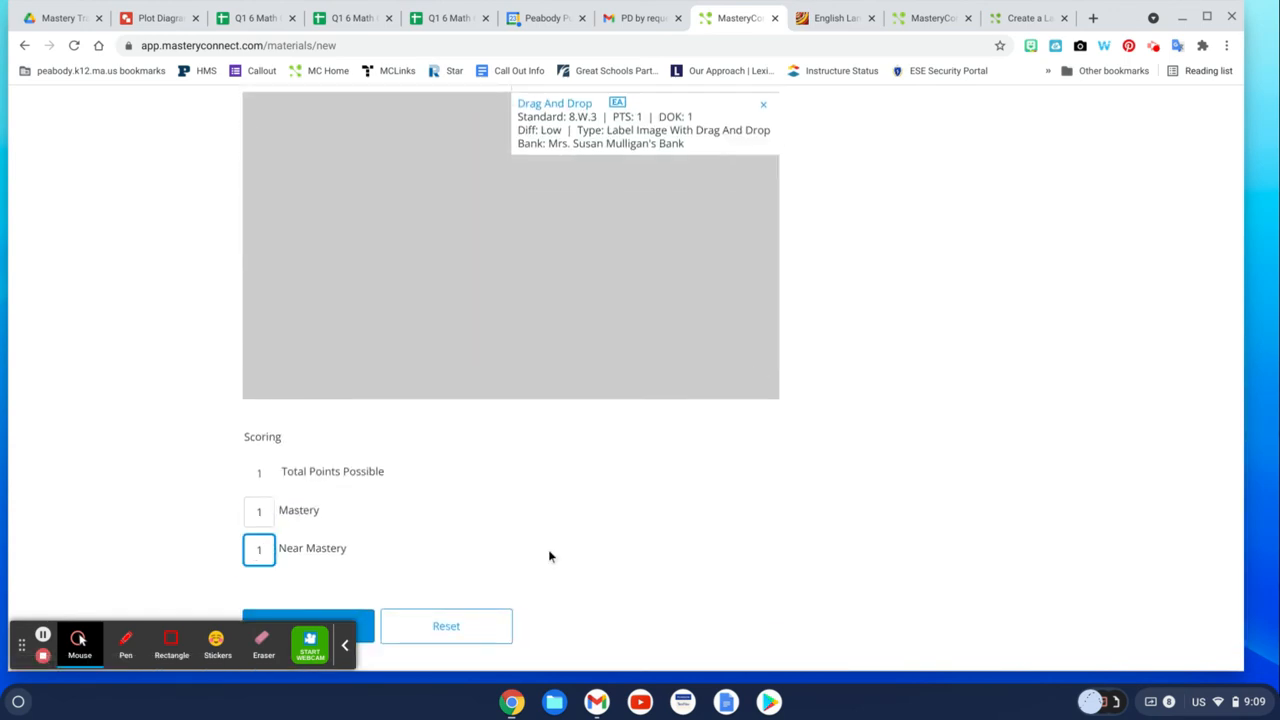
pyautogui.scroll(-1, 339, 580)
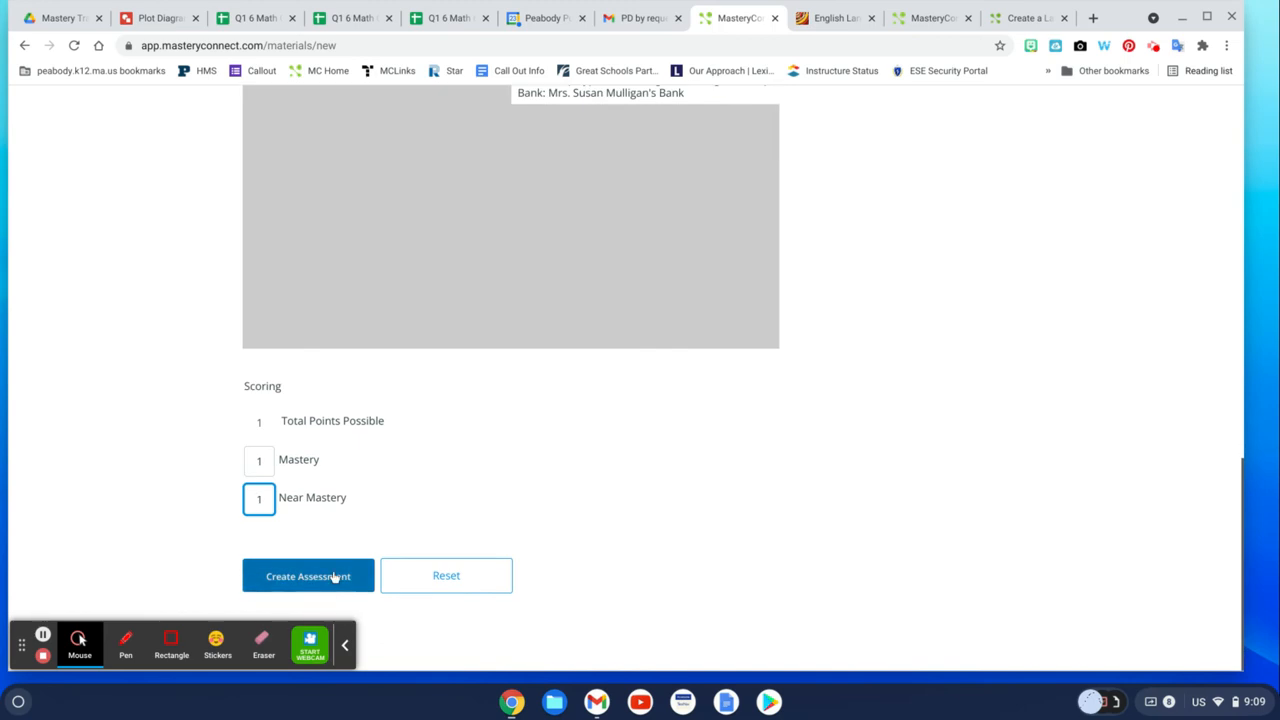
pyautogui.click(335, 577)
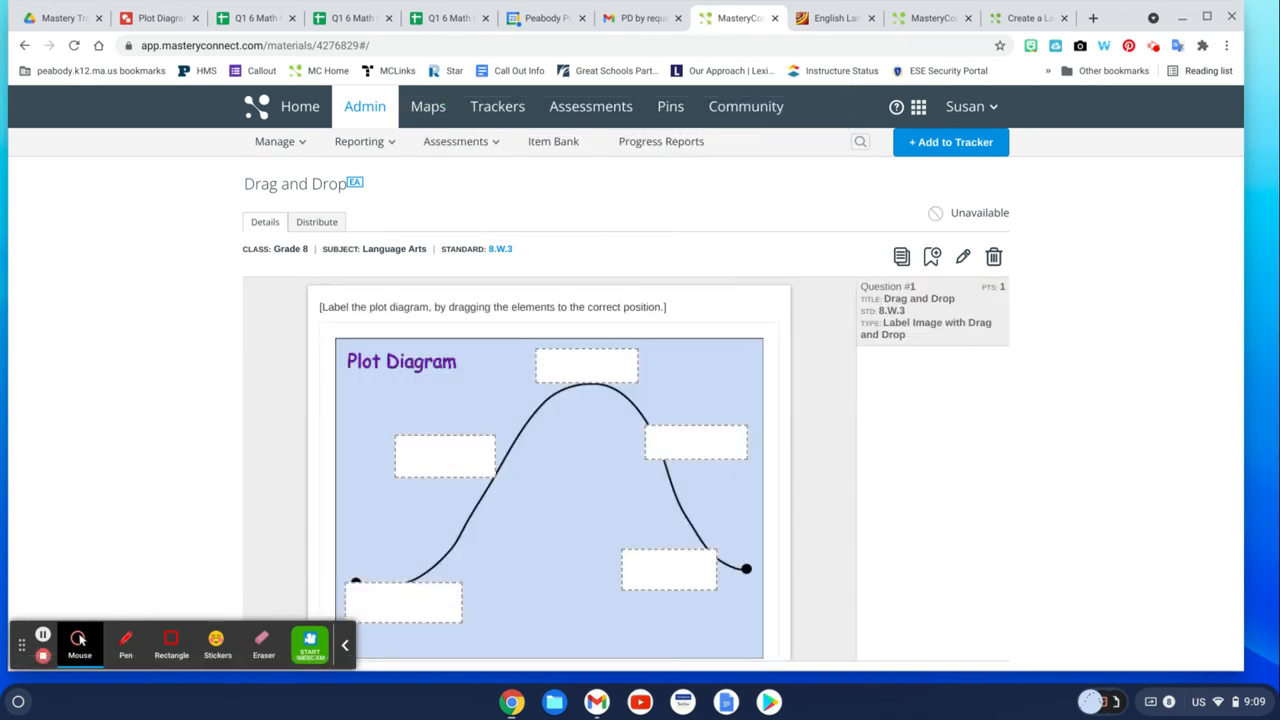
# Scroll through the created assessment's question and its correct answers.
pyautogui.scroll(-5, 442, 445)
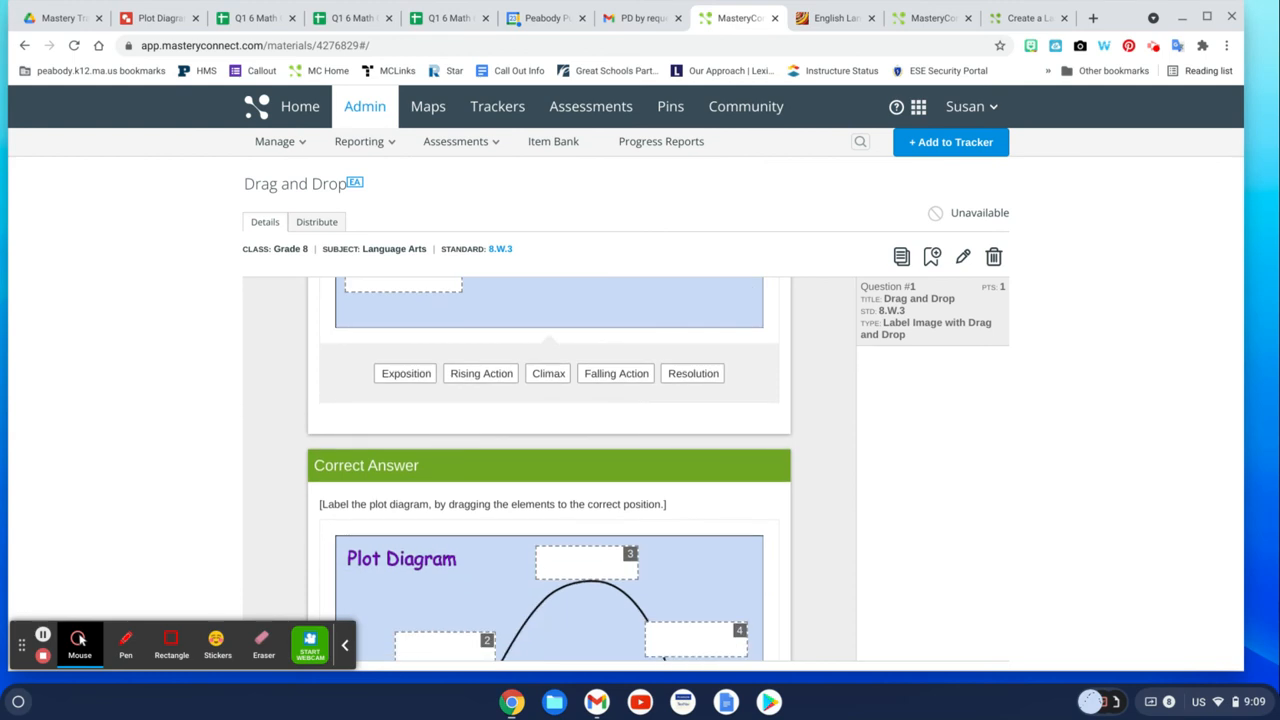
pyautogui.scroll(-5, 549, 470)
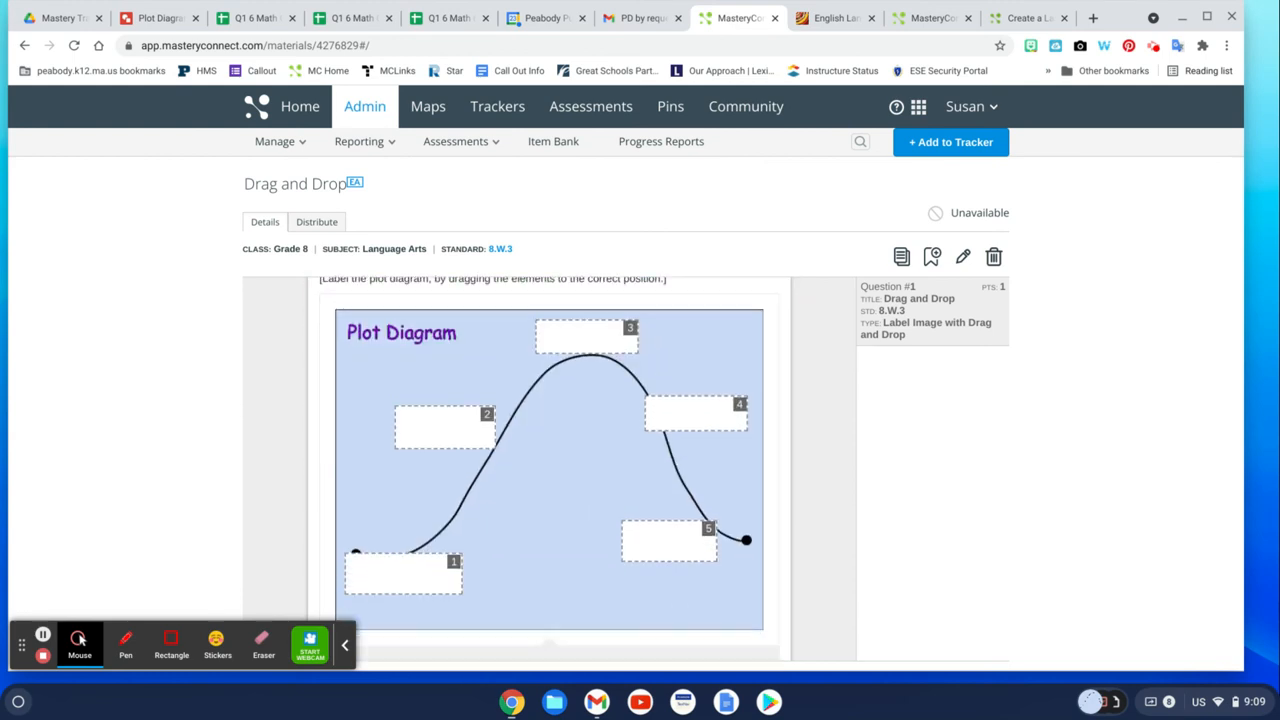
pyautogui.scroll(-1, 549, 470)
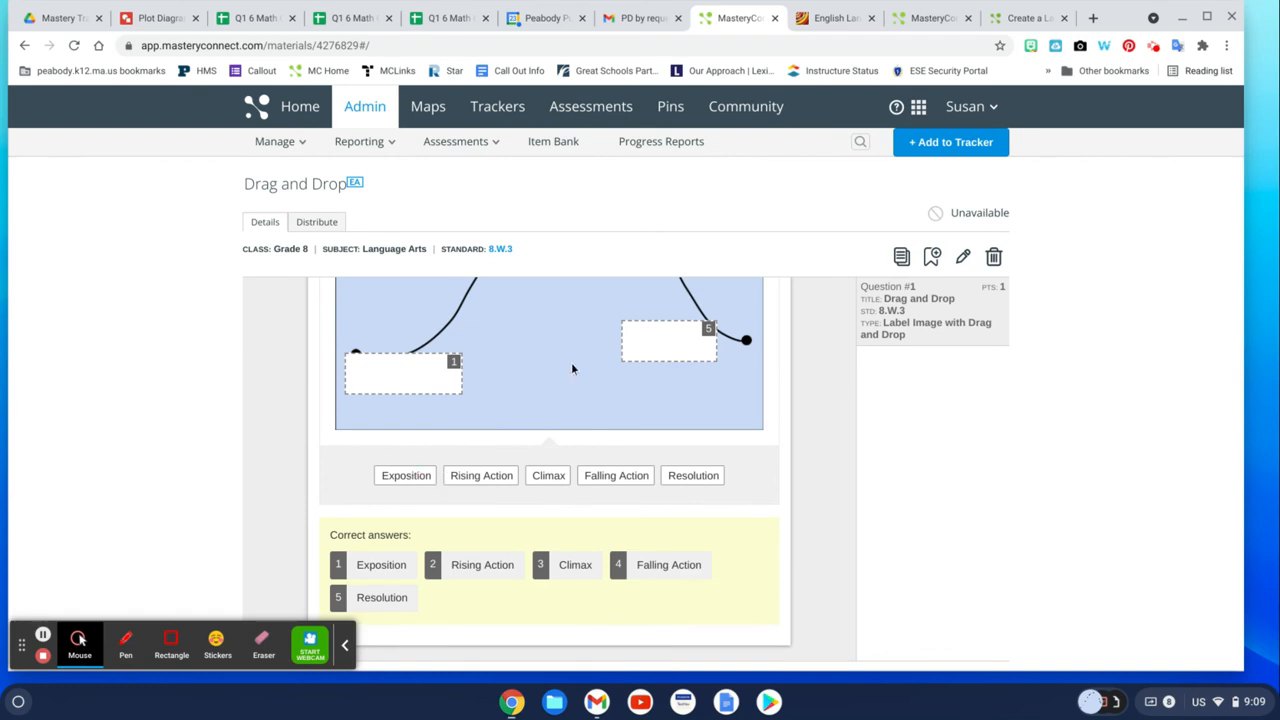
# Add the Drag and Drop assessment to the Practice Class 2: Grade 8 Language Arts tracker.
pyautogui.scroll(10, 573, 369)
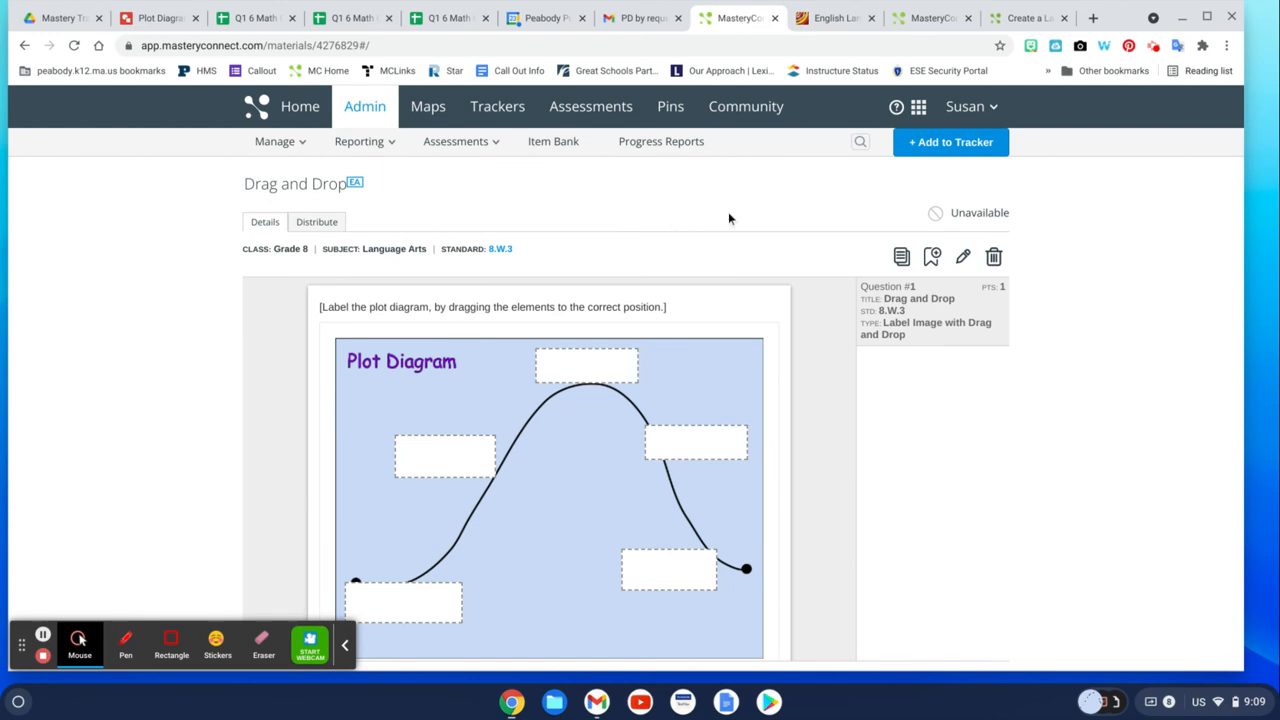
pyautogui.click(949, 146)
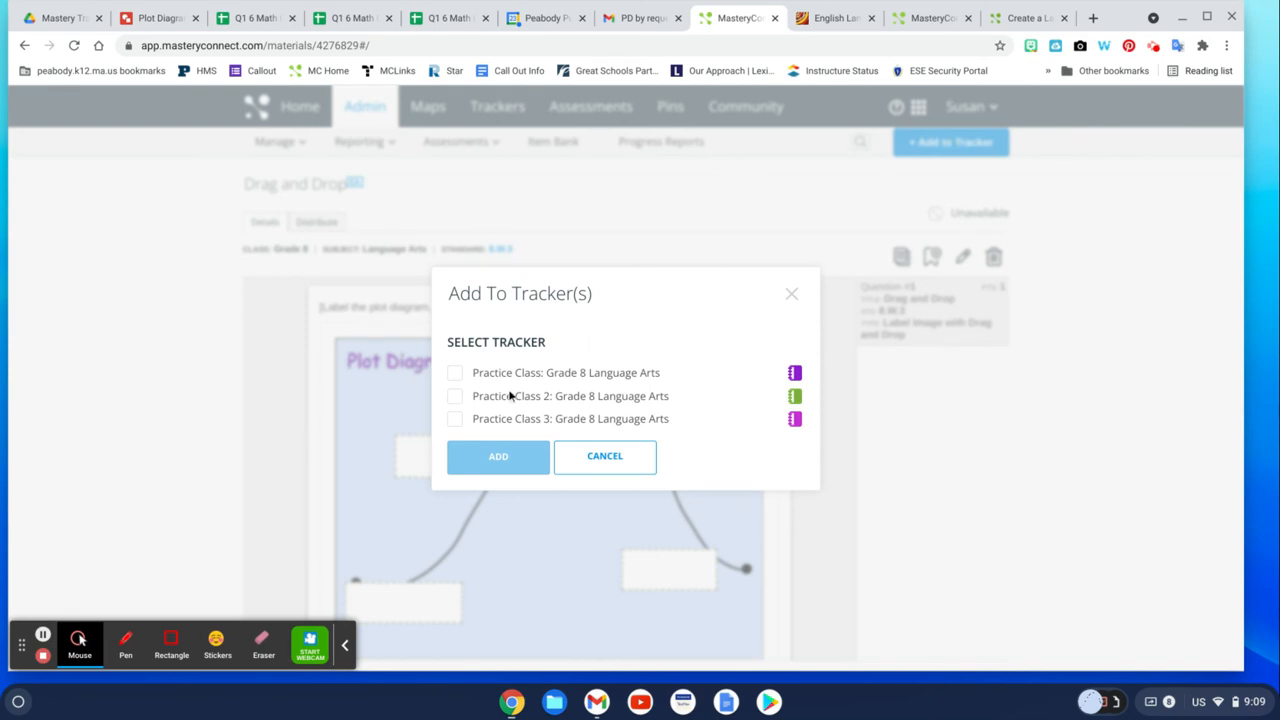
pyautogui.click(454, 398)
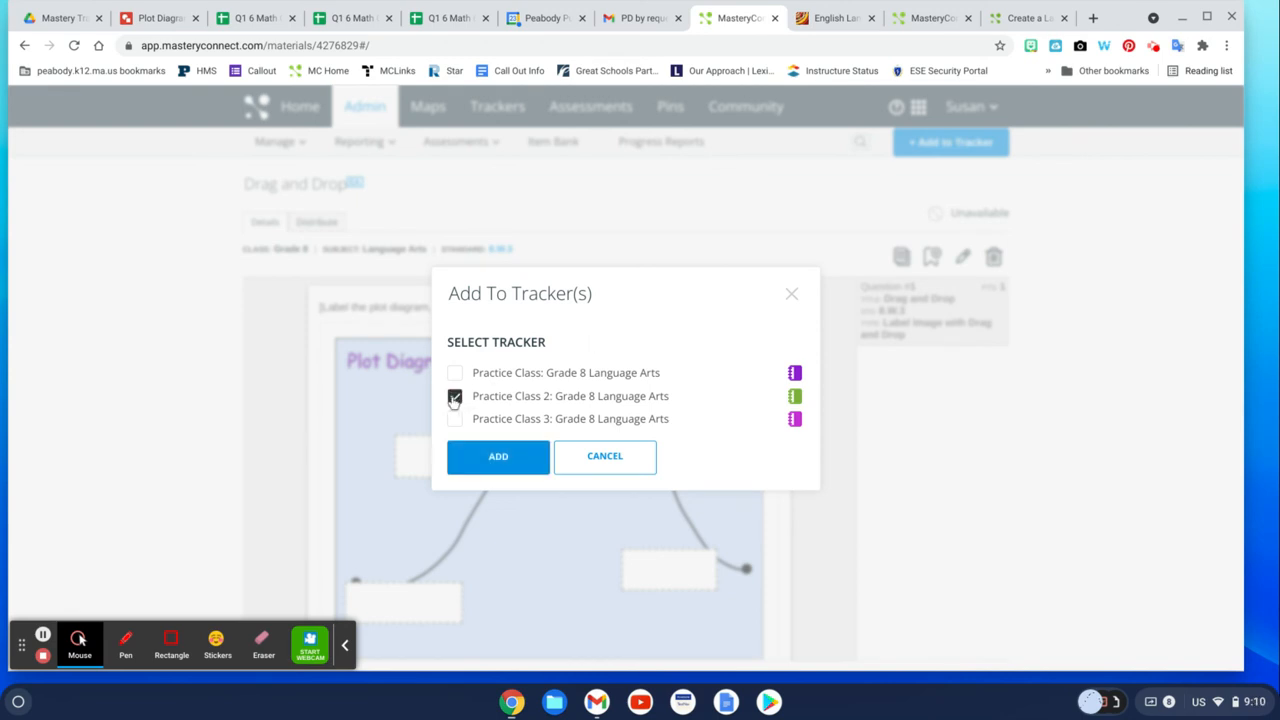
pyautogui.click(485, 458)
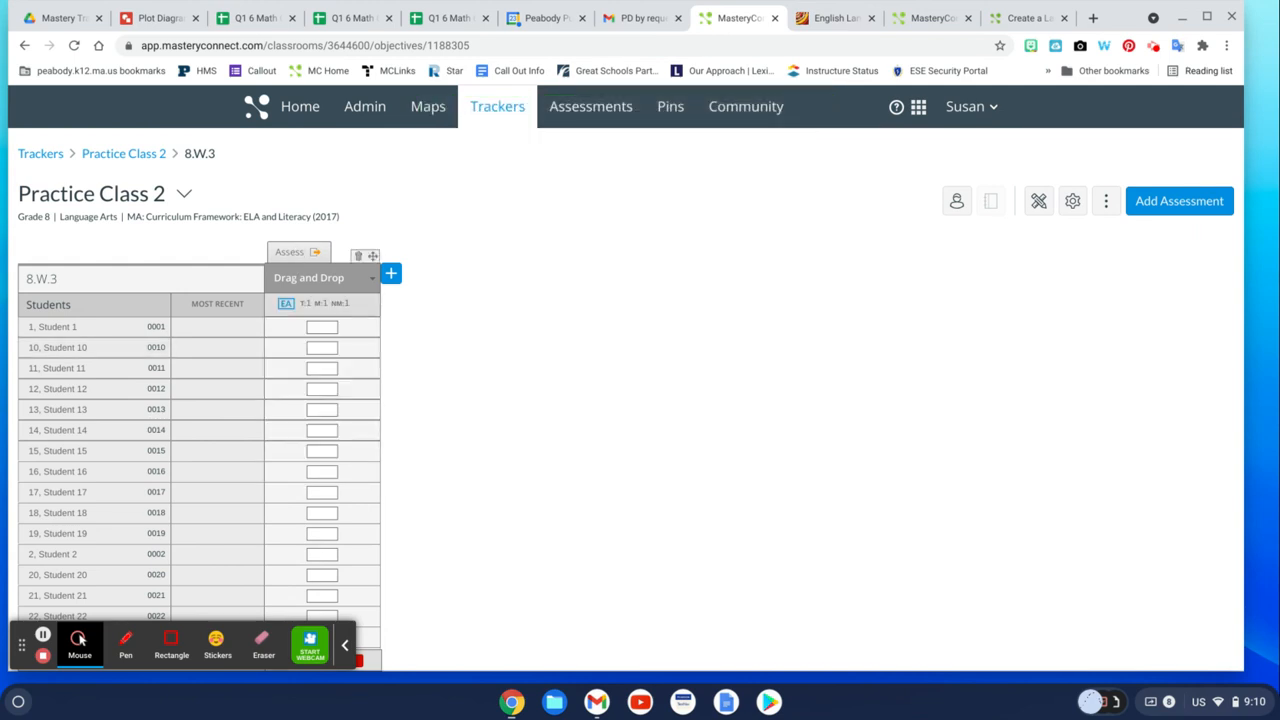
# Open the assessment's Assess with Test ID panel in the tracker and copy the Test ID.
pyautogui.click(290, 253)
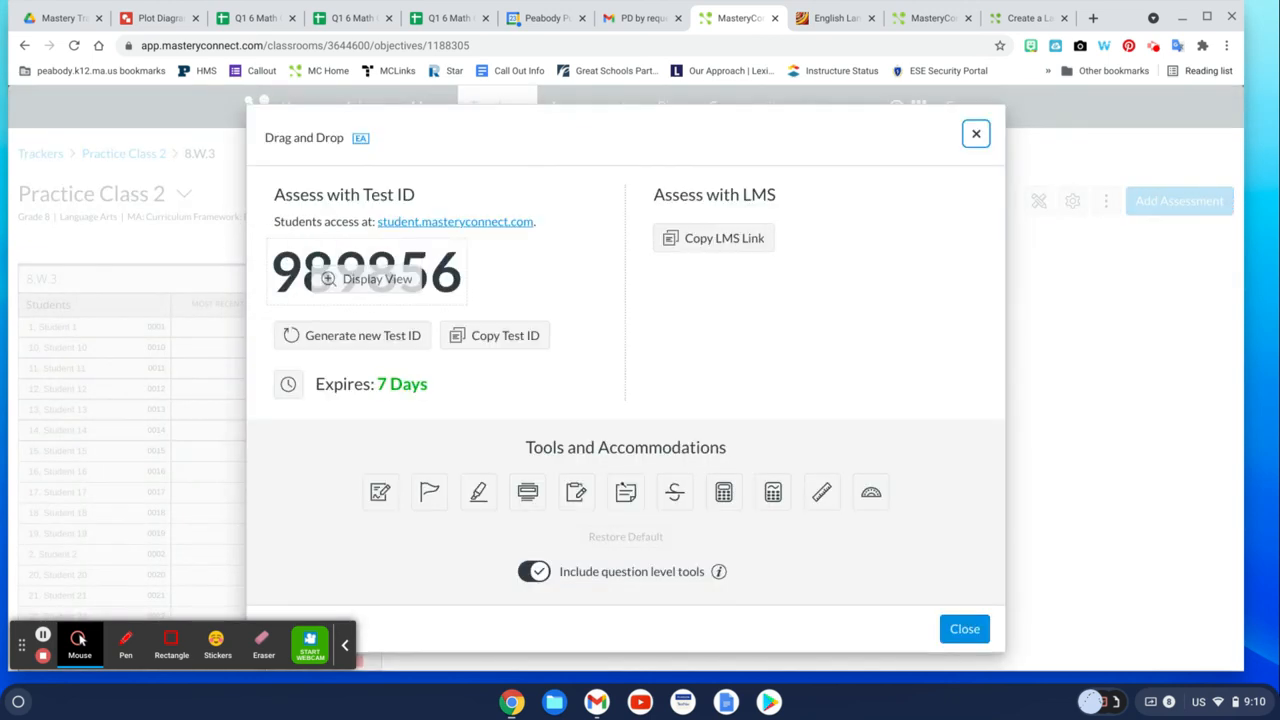
pyautogui.click(506, 338)
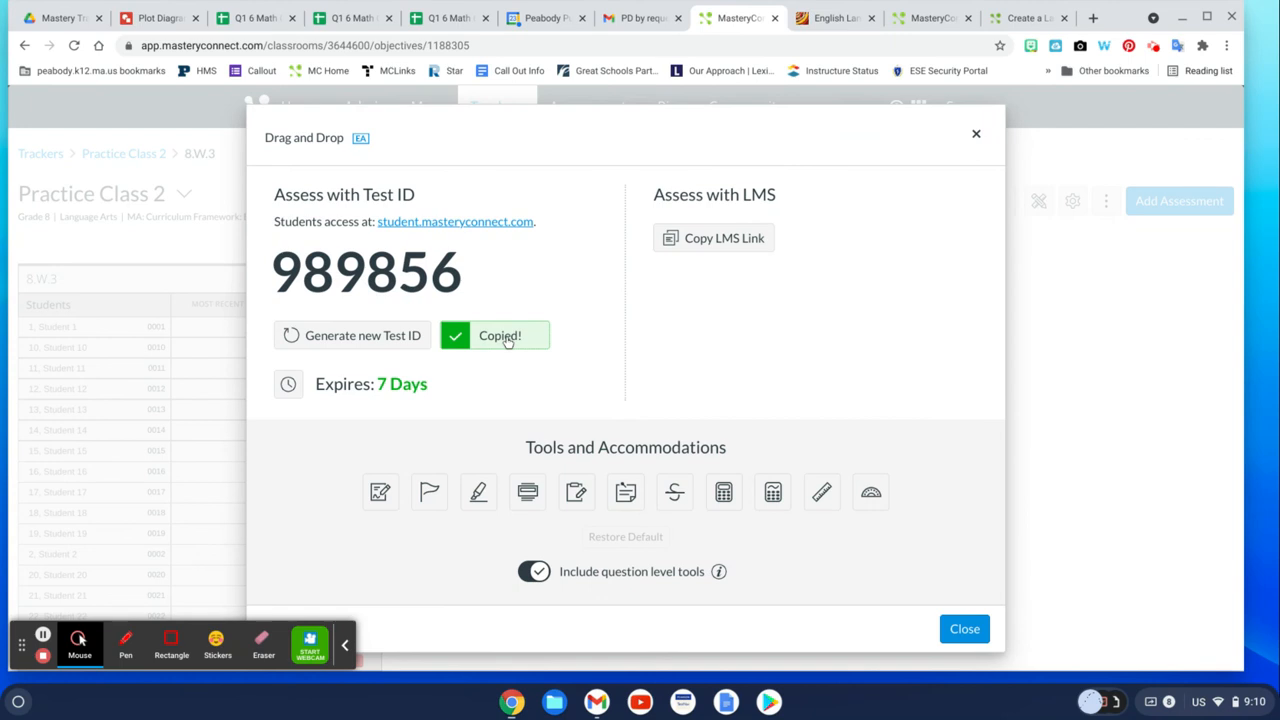
# Open the student access site and enter Test ID 989856 to start the assessment.
pyautogui.click(455, 221)
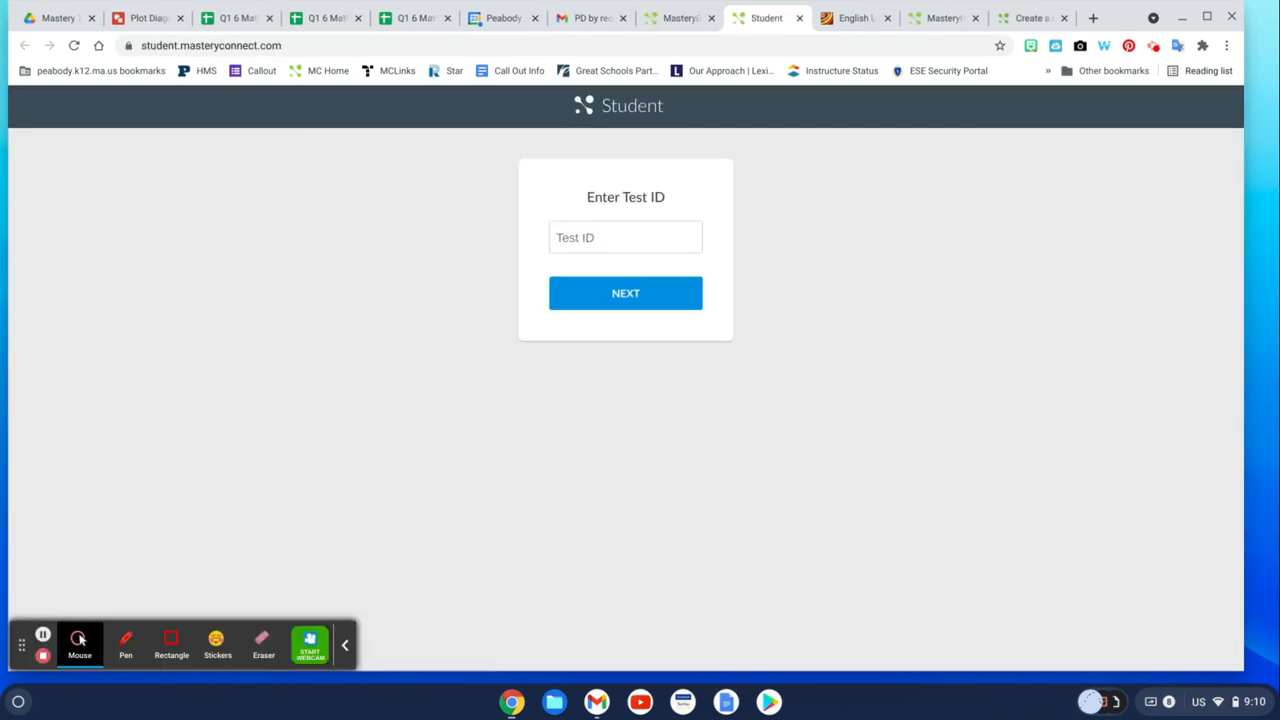
pyautogui.click(581, 237)
pyautogui.write('989856')
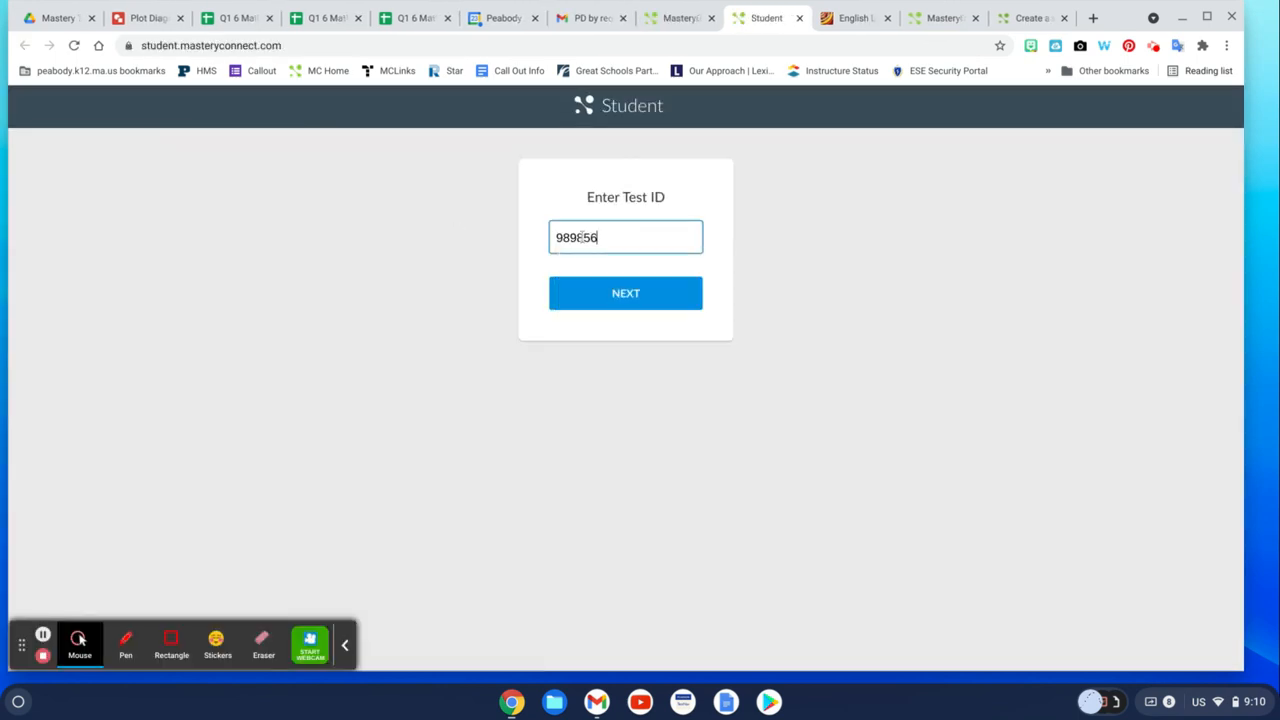
pyautogui.click(627, 300)
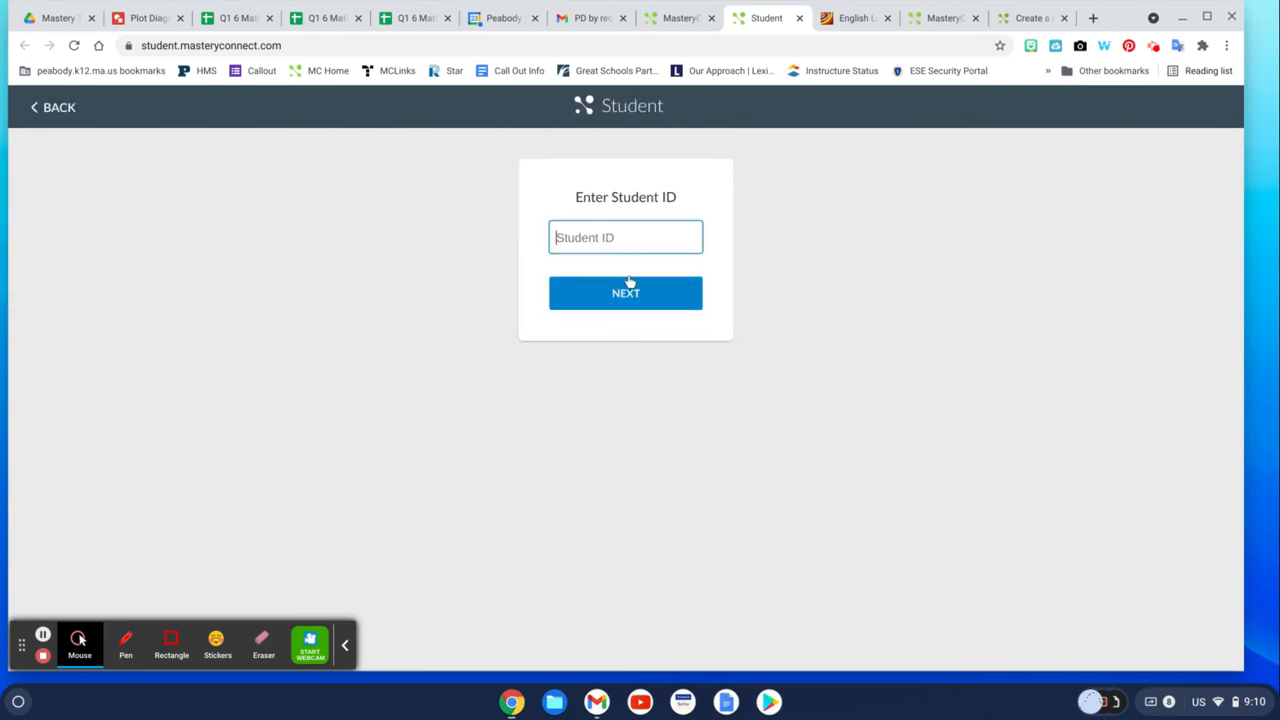
# Enter the first student's ID and continue to the assessment.
pyautogui.click(619, 239)
pyautogui.write('0001')
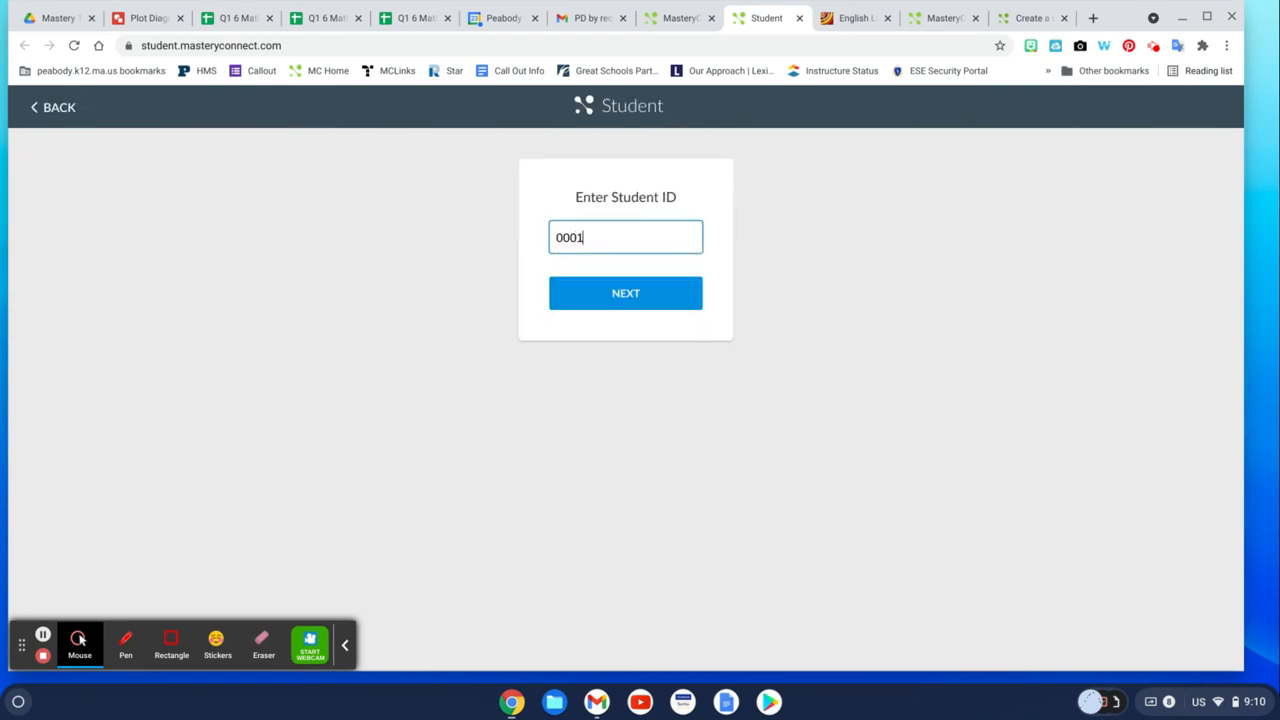
pyautogui.click(643, 292)
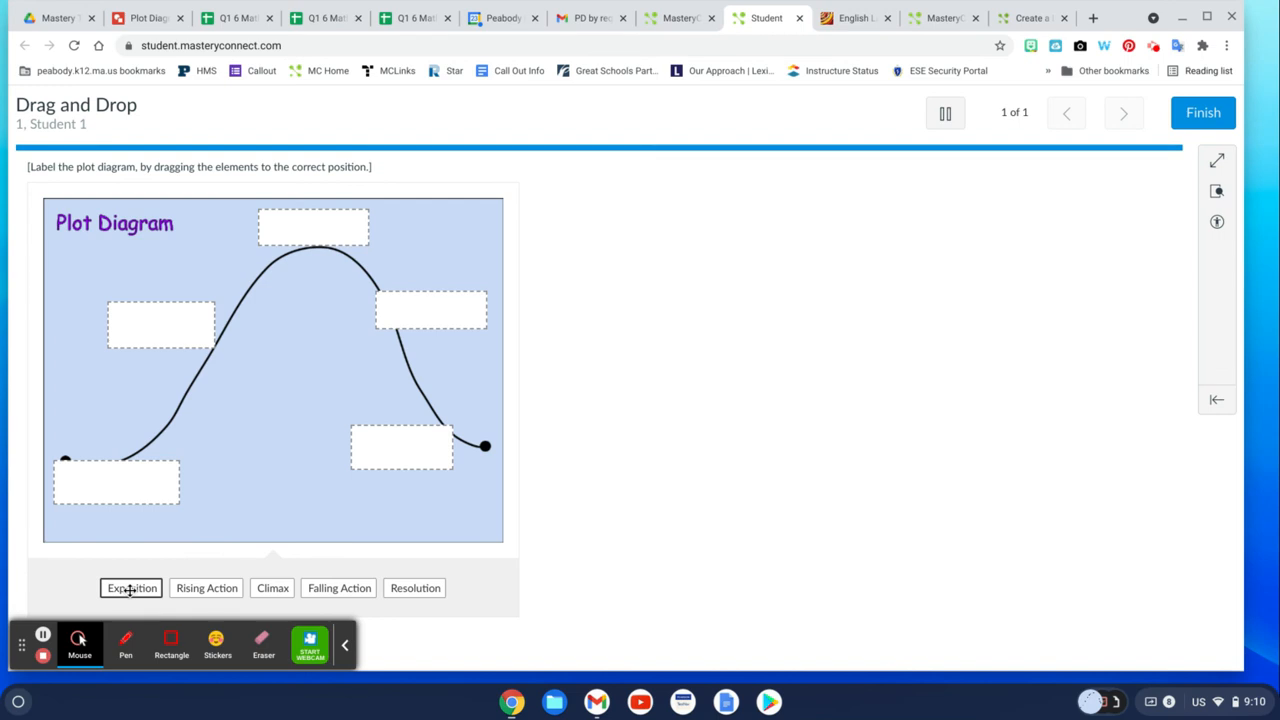
# Label the plot diagram with Exposition, Rising Action, Climax, Falling Action and Resolution in their correct boxes.
pyautogui.moveTo(130, 590); pyautogui.dragTo(112, 484)
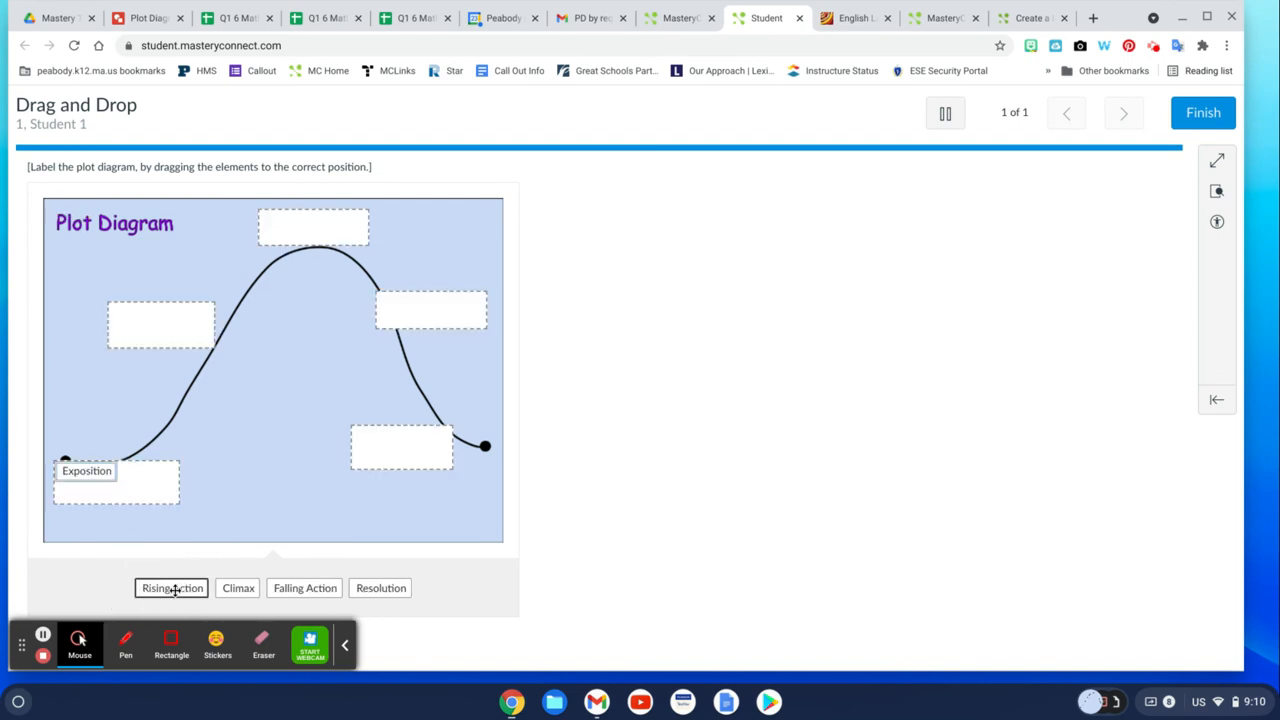
pyautogui.moveTo(173, 590); pyautogui.dragTo(157, 336)
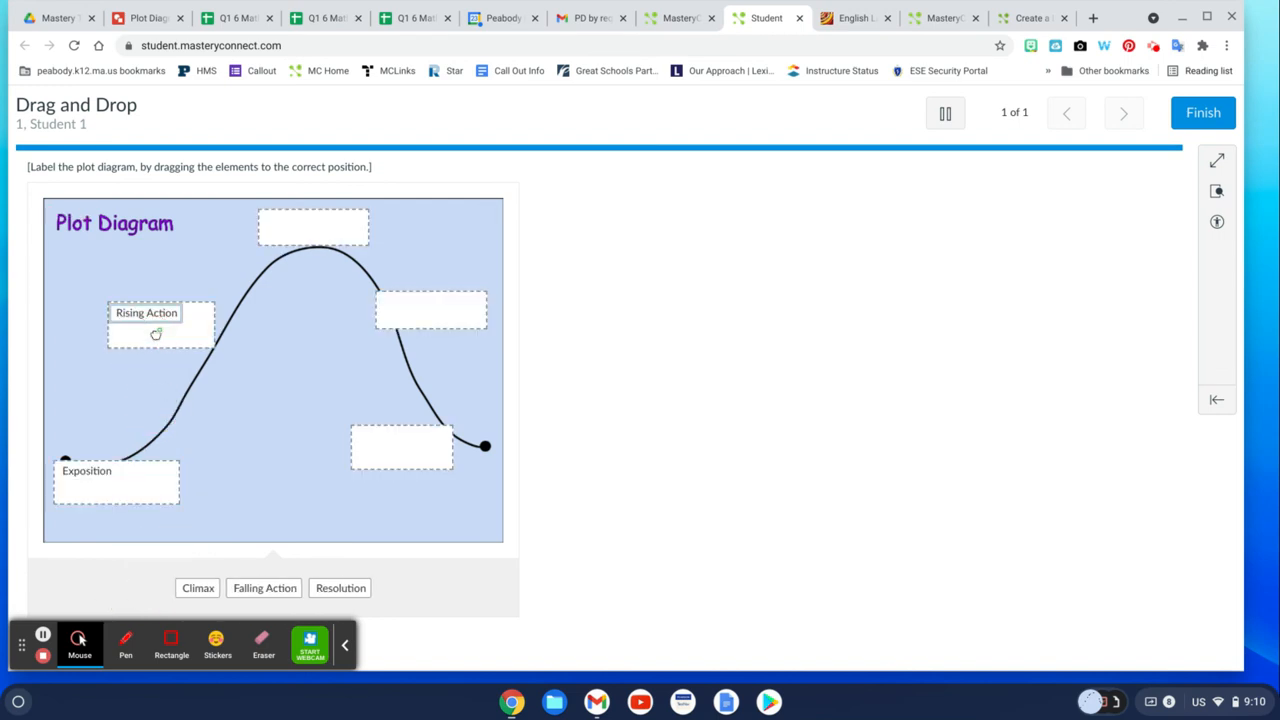
pyautogui.moveTo(200, 591); pyautogui.dragTo(305, 230)
pyautogui.moveTo(237, 588); pyautogui.dragTo(446, 316)
pyautogui.moveTo(274, 588); pyautogui.dragTo(404, 438)
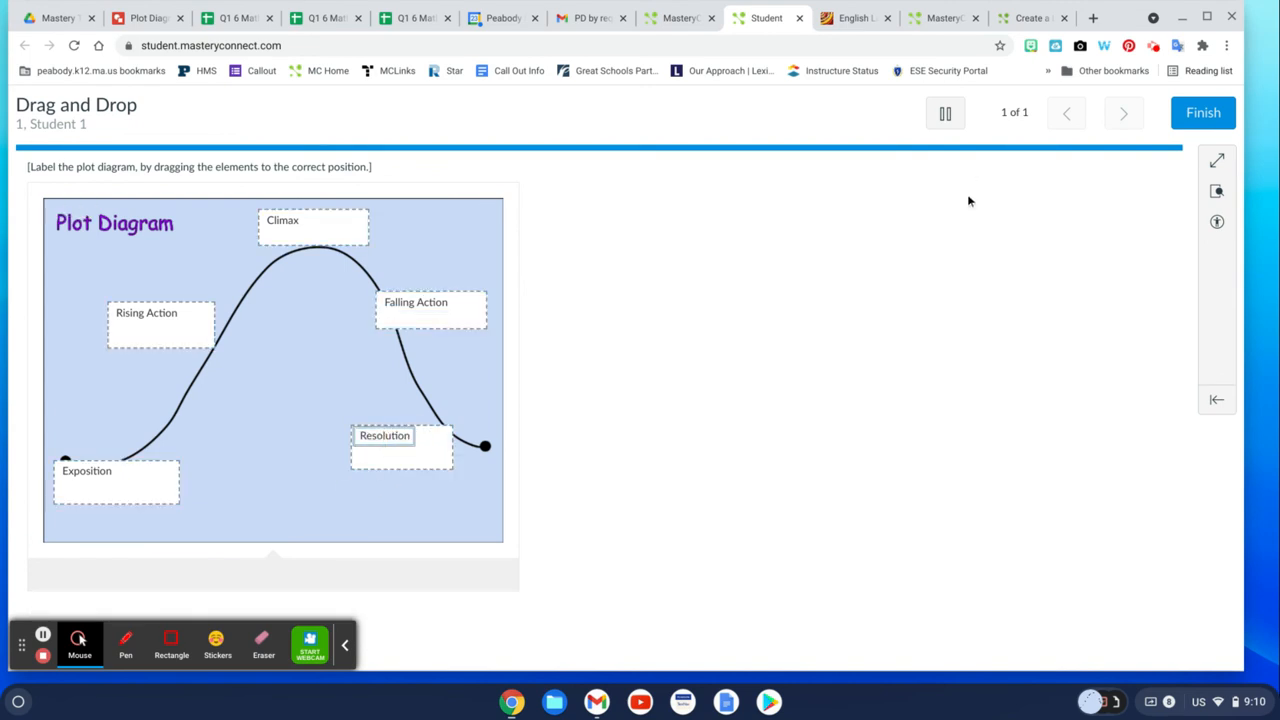
# Finish and submit the activity, then close the results screen.
pyautogui.click(1203, 116)
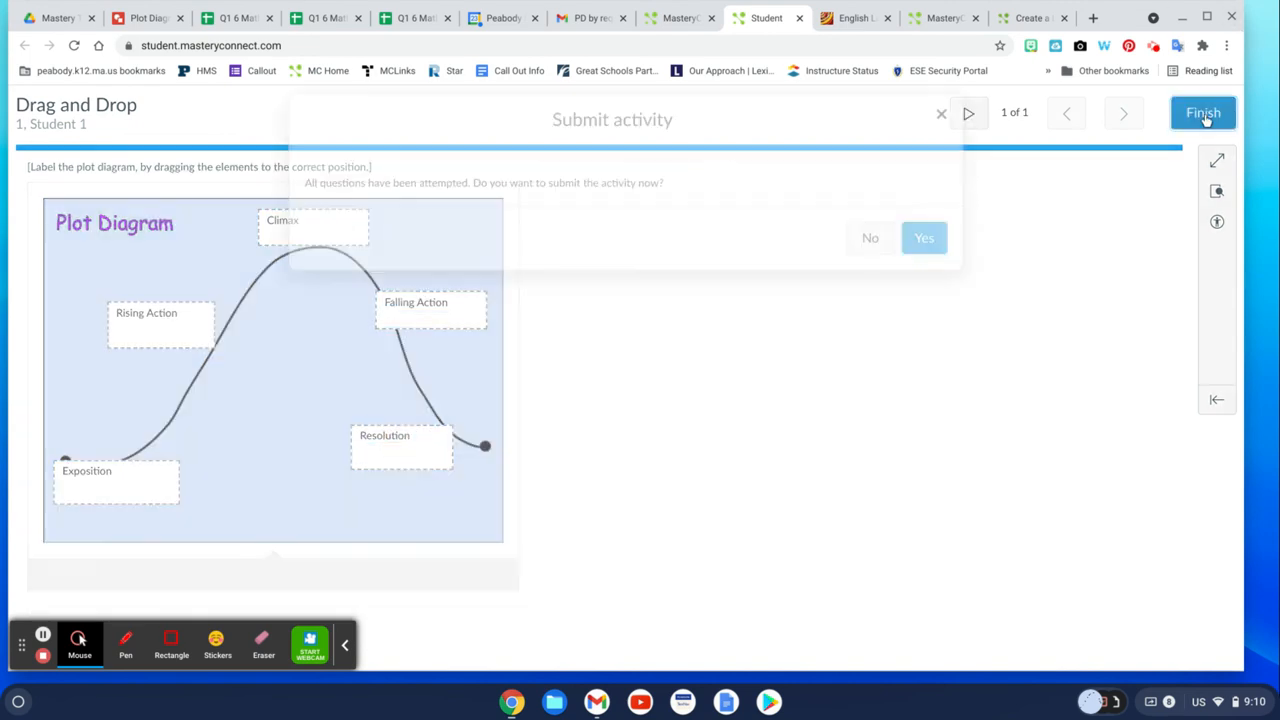
pyautogui.click(934, 239)
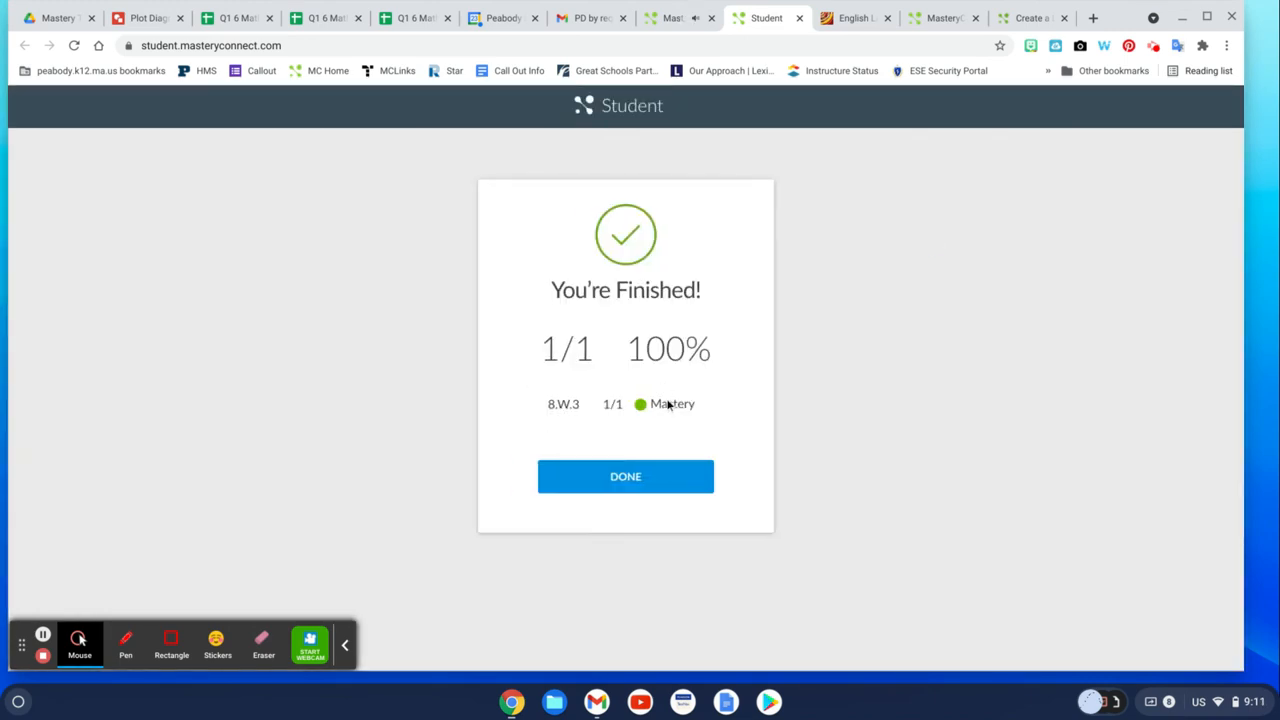
pyautogui.click(662, 488)
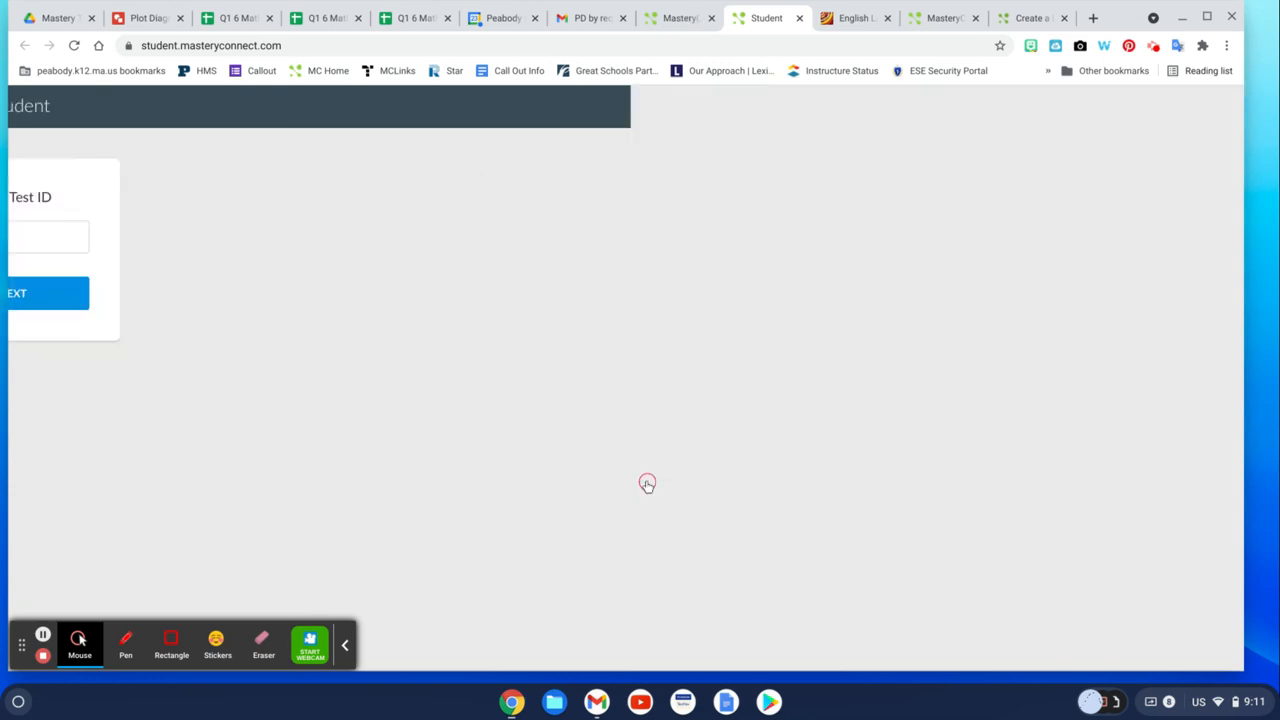